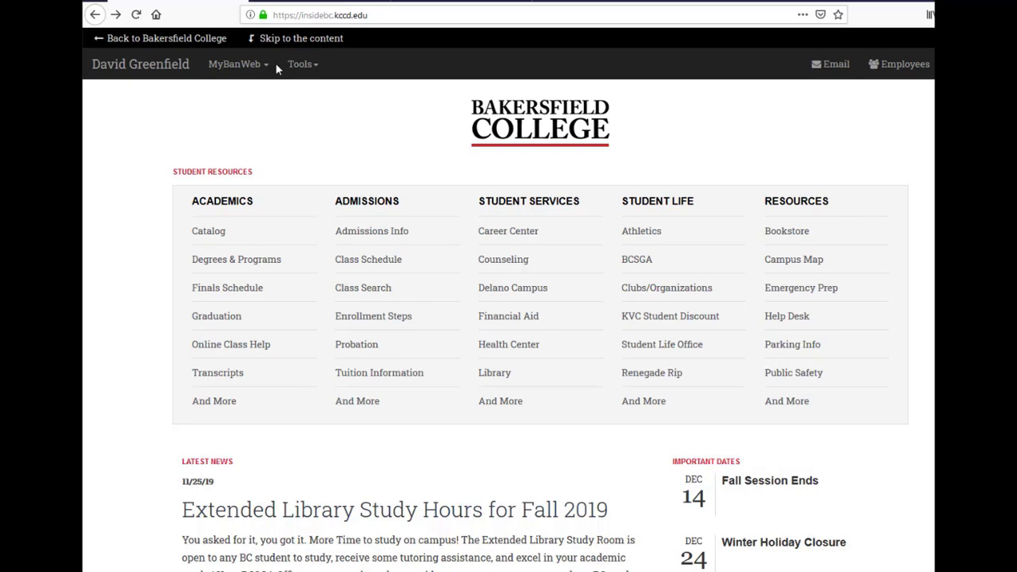
View the Tools list on the Inside BC portal and check the open eLumen section page and Canvas assignment
left_click(324, 3)
left_click(466, 4)
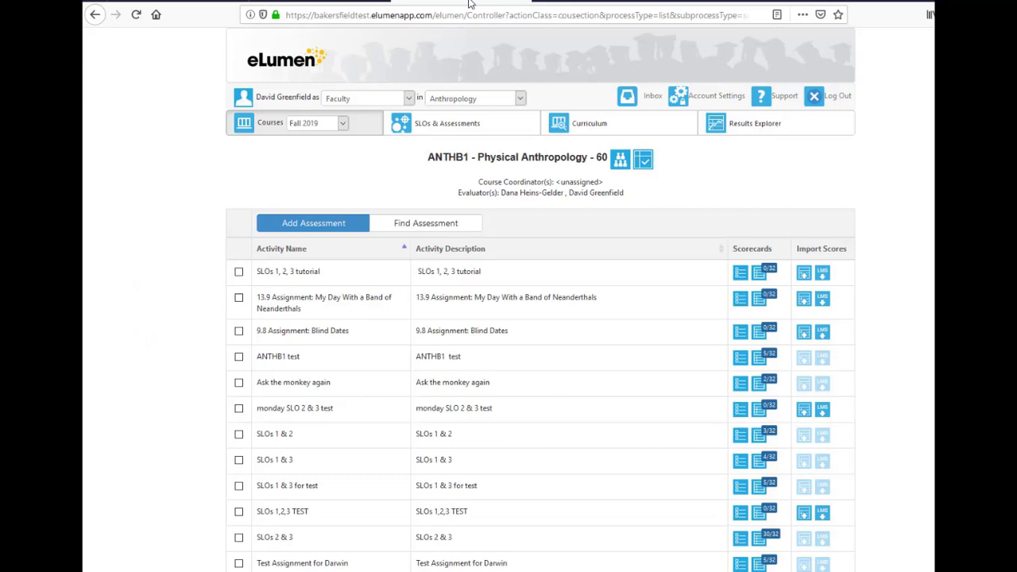
left_click(137, 3)
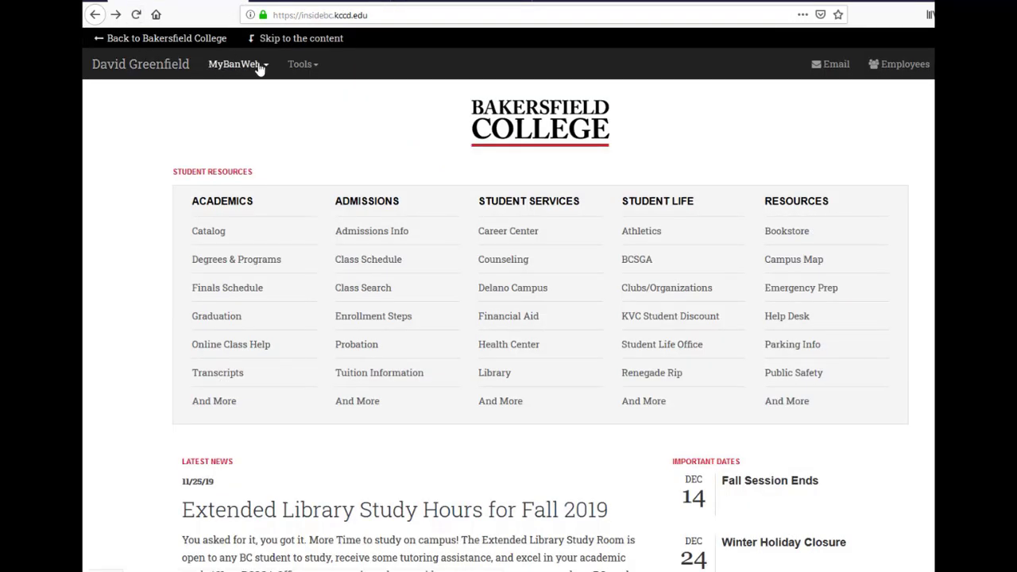
left_click(299, 66)
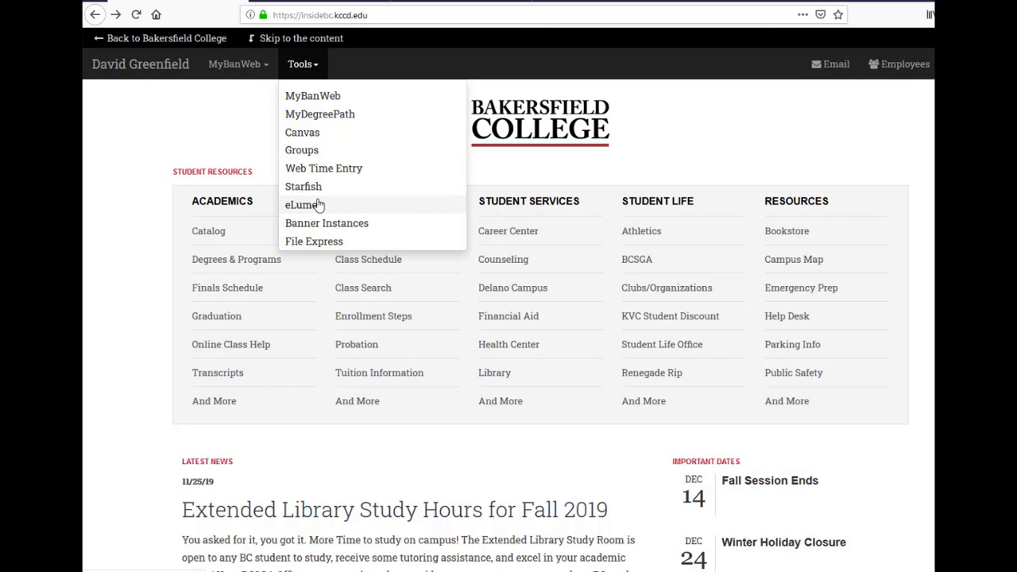
left_click(202, 146)
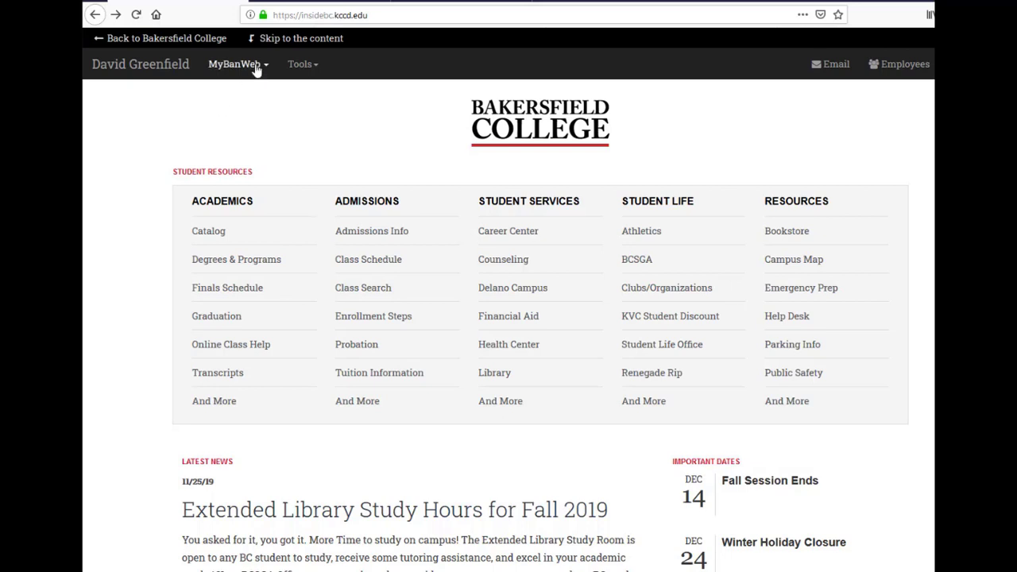
left_click(305, 1)
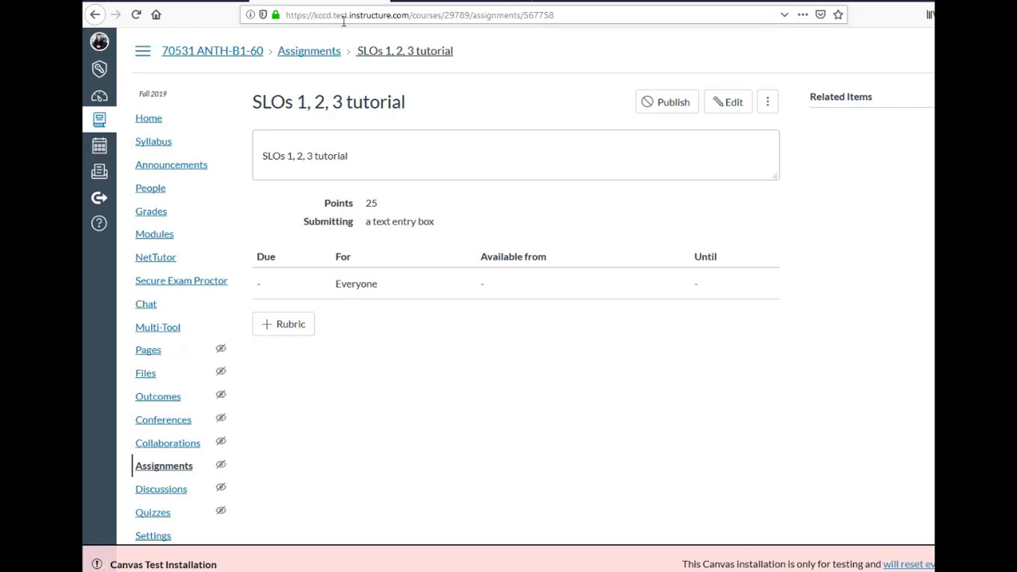
In eLumen, send the outcomes of the "SLOs 1, 2, 3 tutorial" assessment to the Canvas course 70531 ANTH-B1-60
left_click(421, 2)
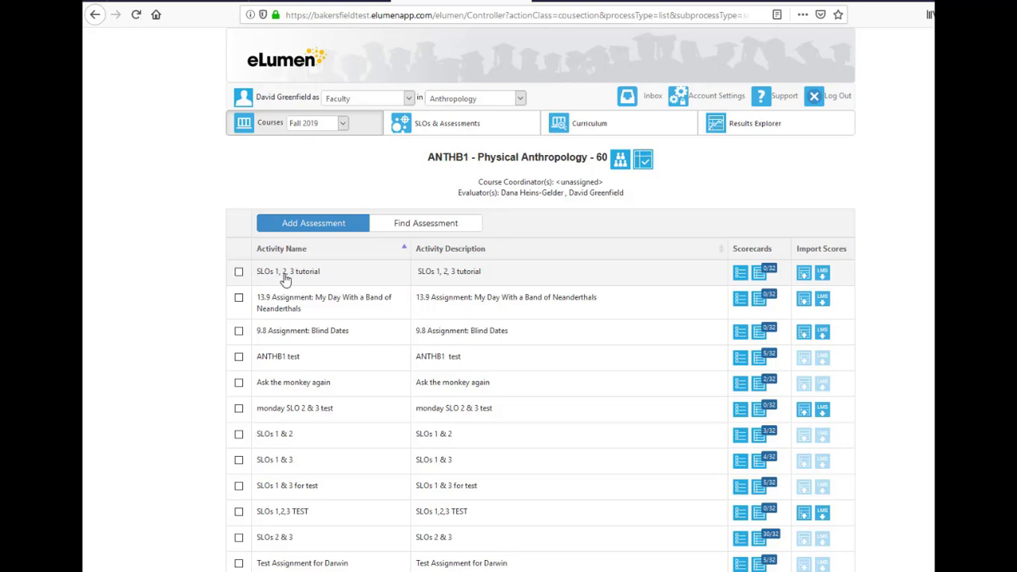
left_click(239, 273)
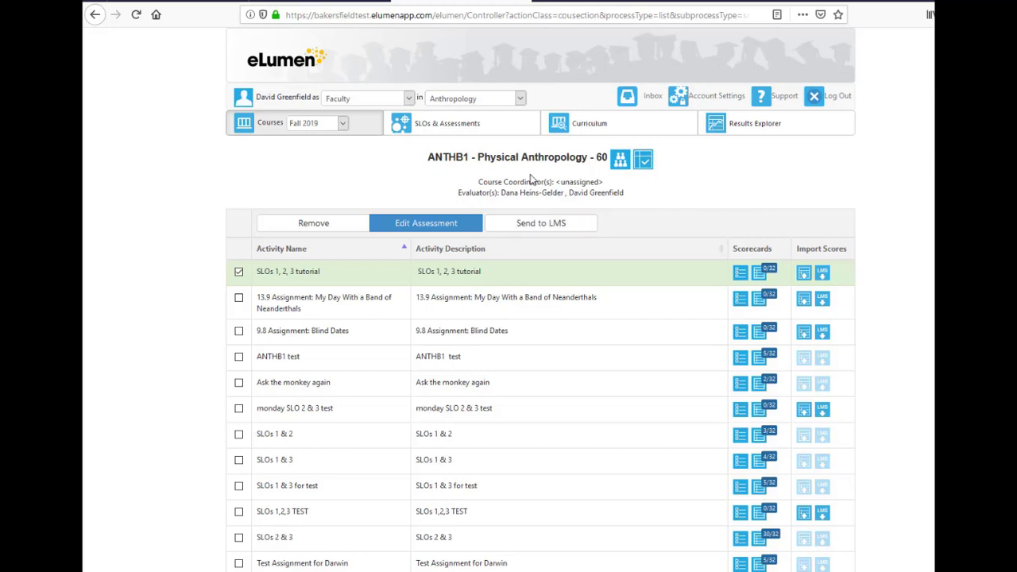
left_click(518, 225)
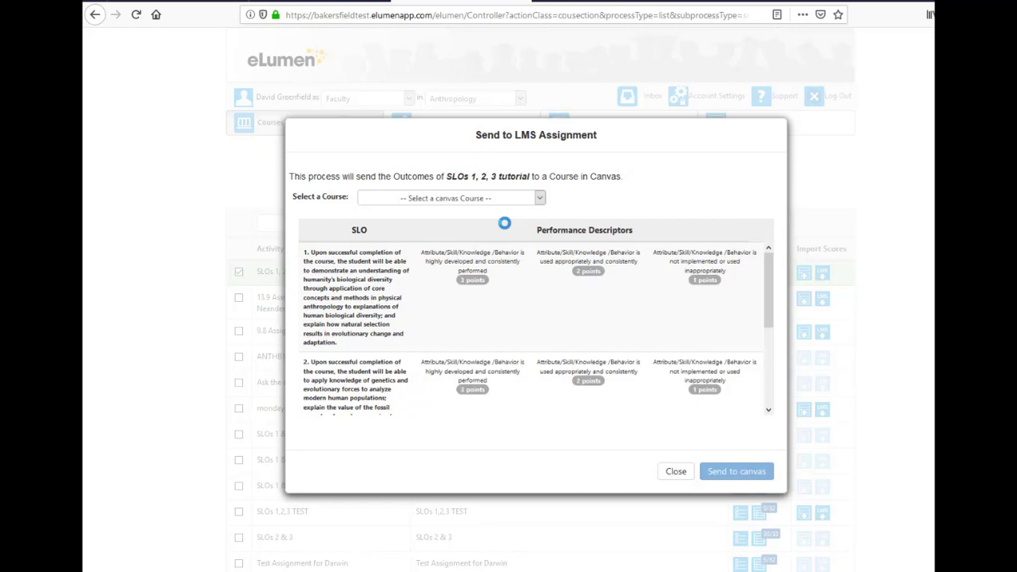
left_click(452, 202)
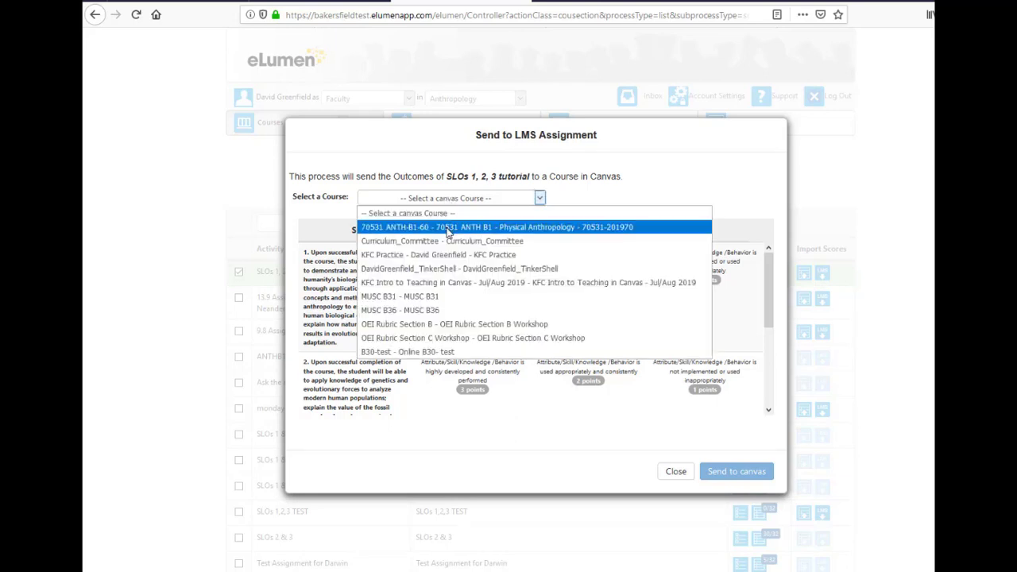
left_click(449, 229)
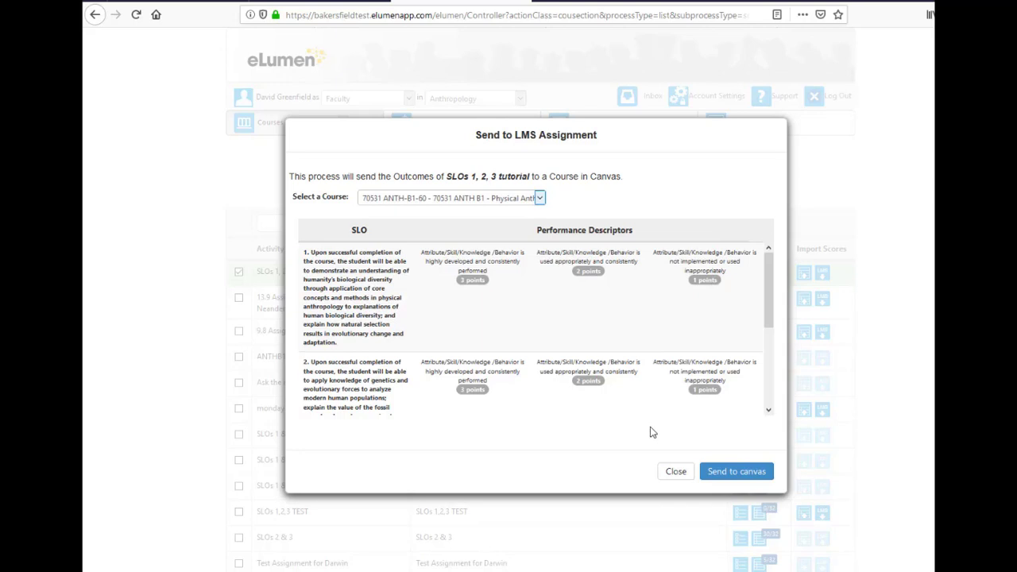
left_click(729, 474)
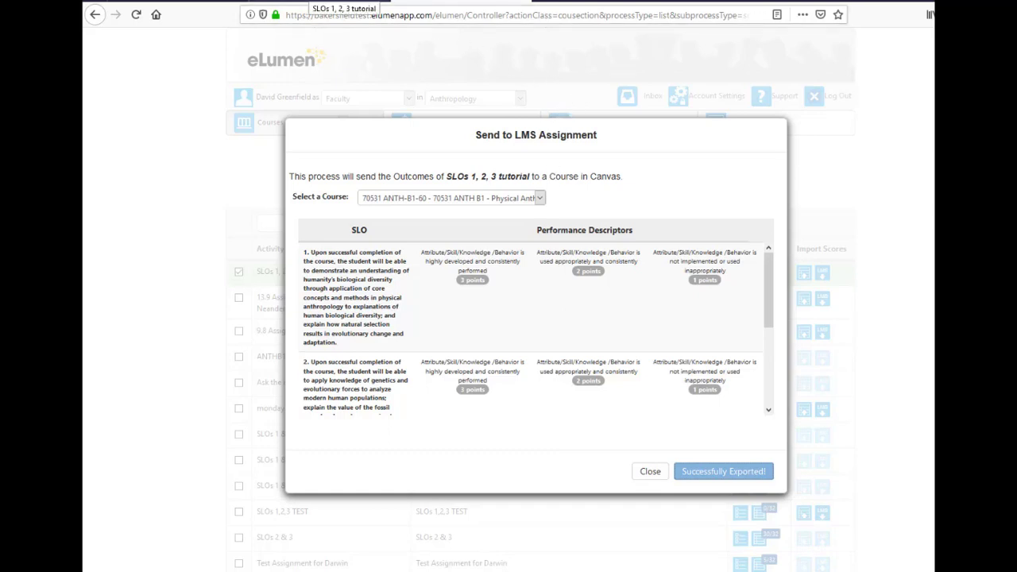
Switch to the Canvas assignment "SLOs 1, 2, 3 tutorial", add a rubric and delete its default criterion
key("ctrl+Tab")
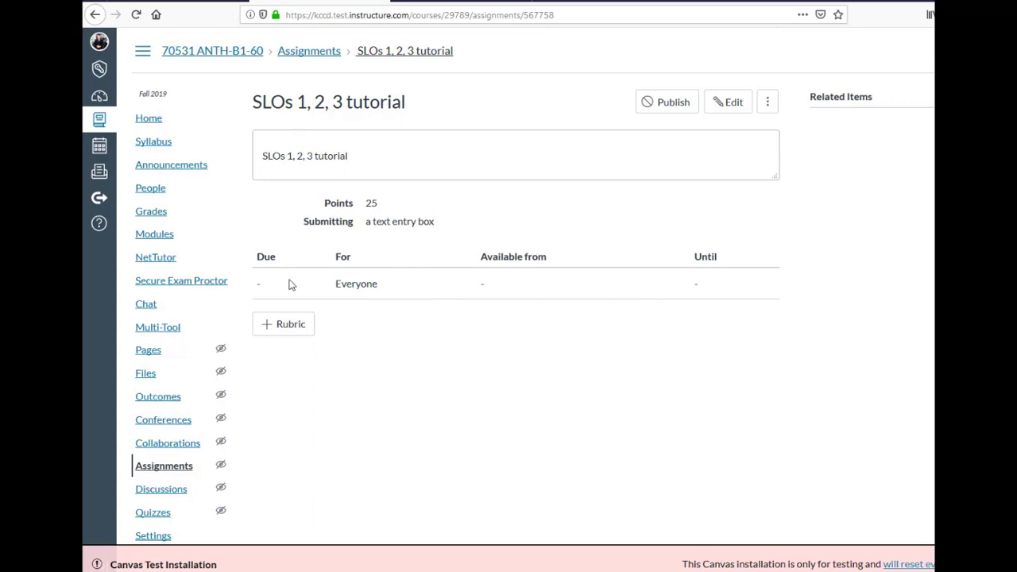
left_click(299, 334)
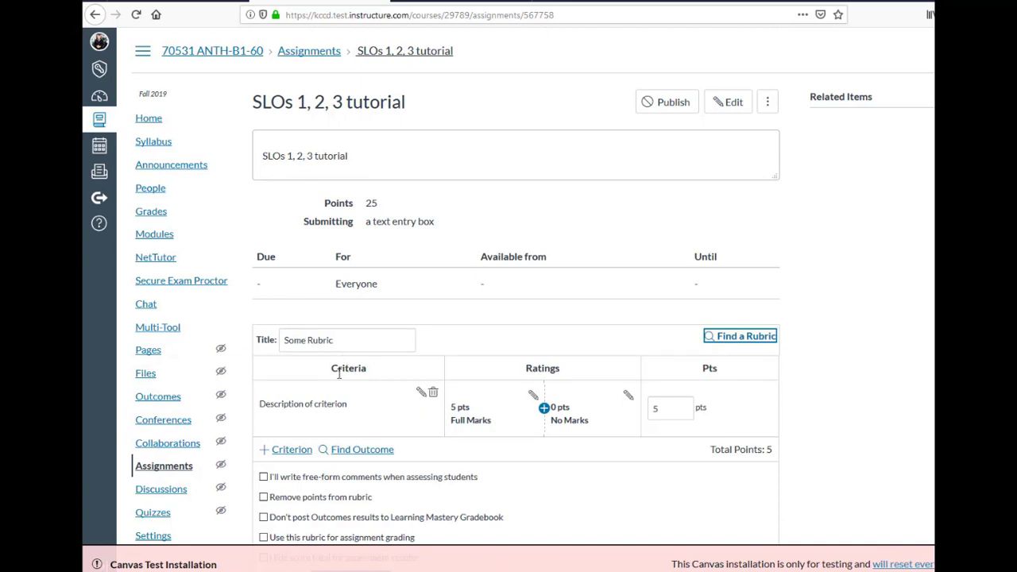
left_click(433, 395)
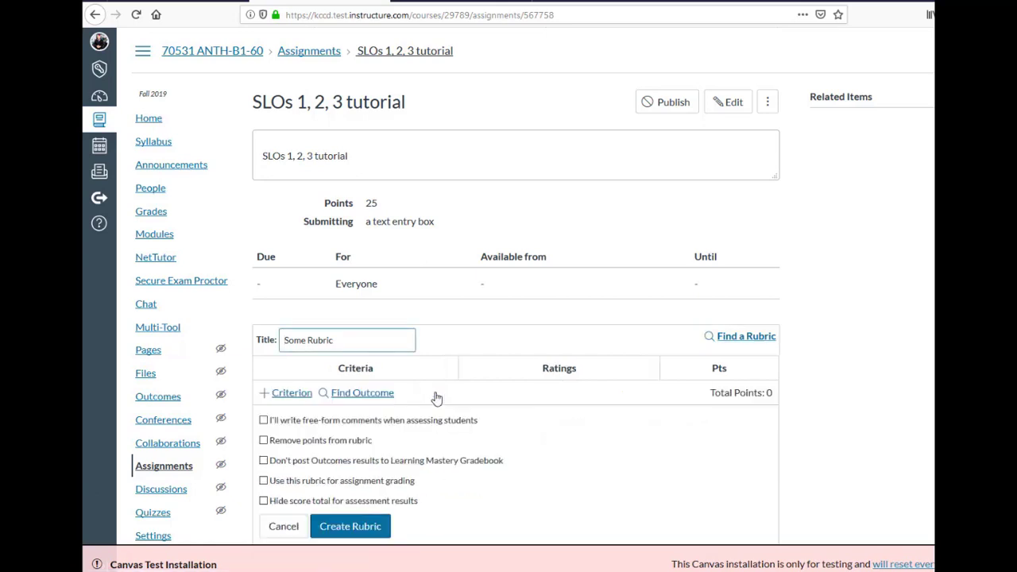
Import course outcomes 1, 2 and 3 into the rubric as criteria
left_click(364, 400)
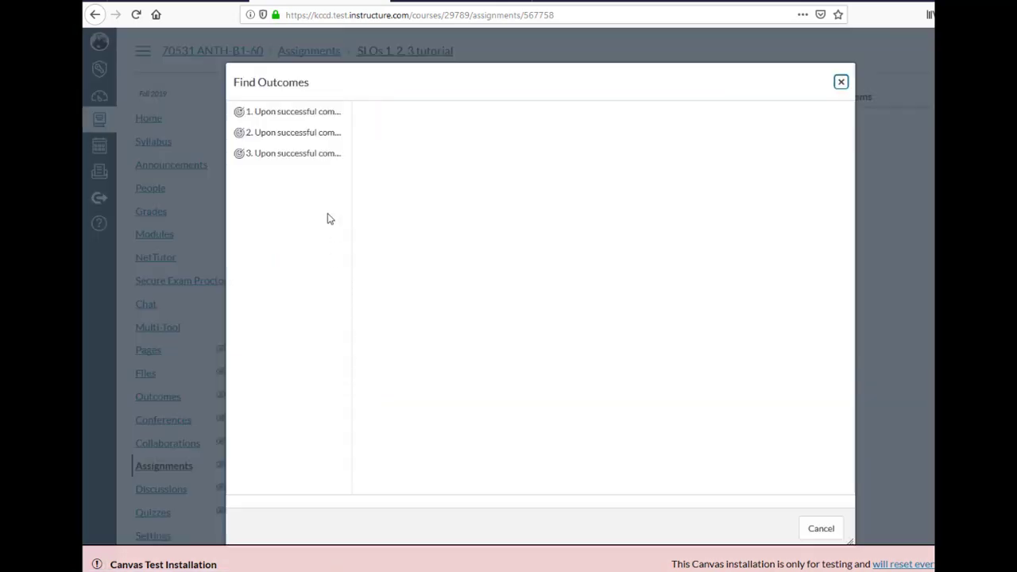
left_click(294, 112)
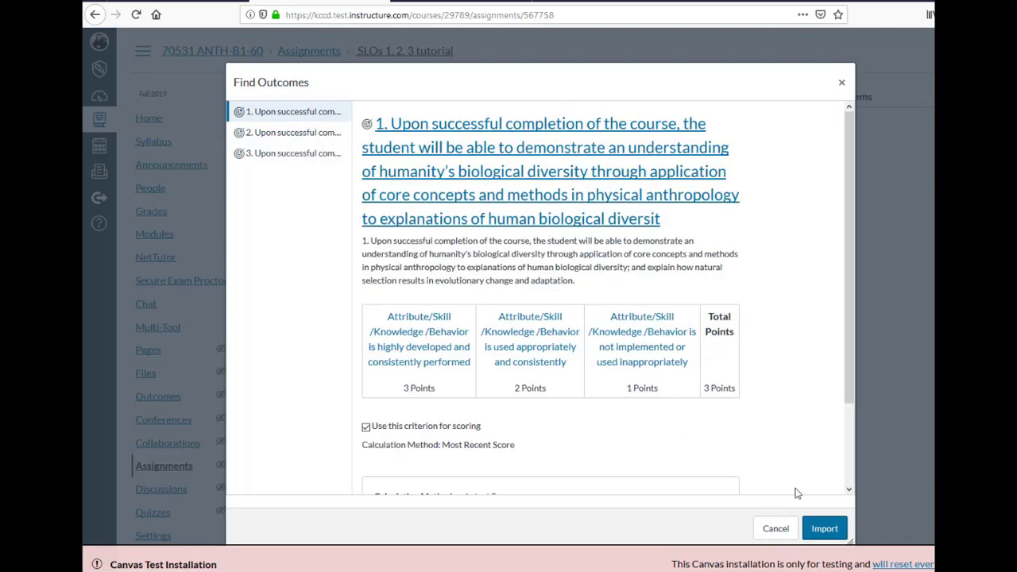
left_click(824, 530)
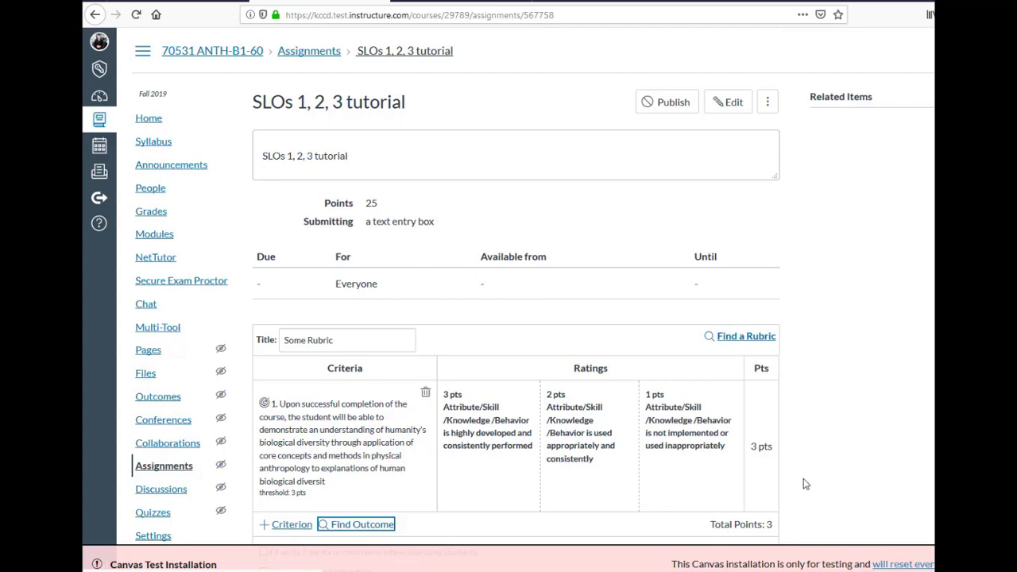
left_click(390, 526)
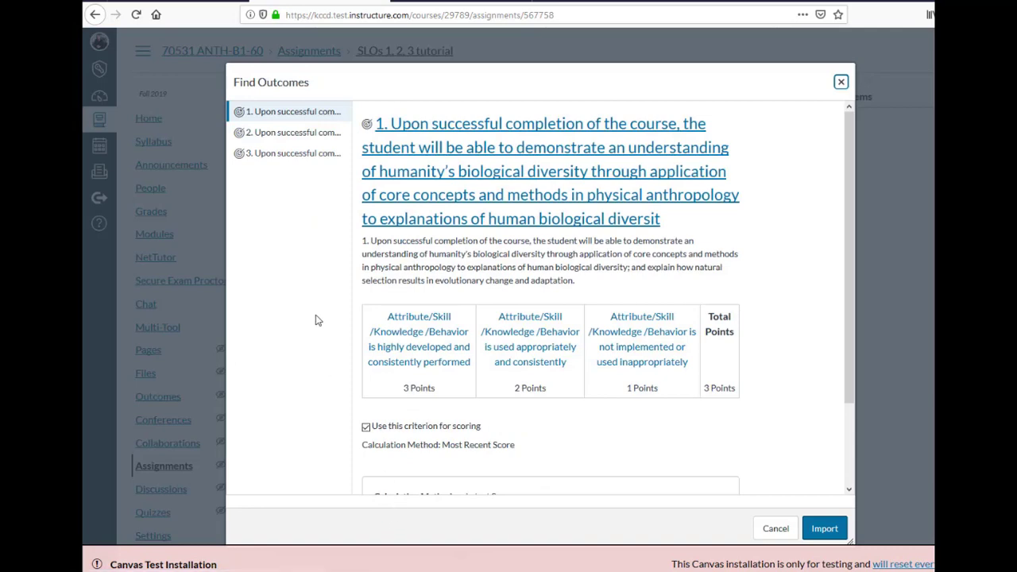
left_click(280, 133)
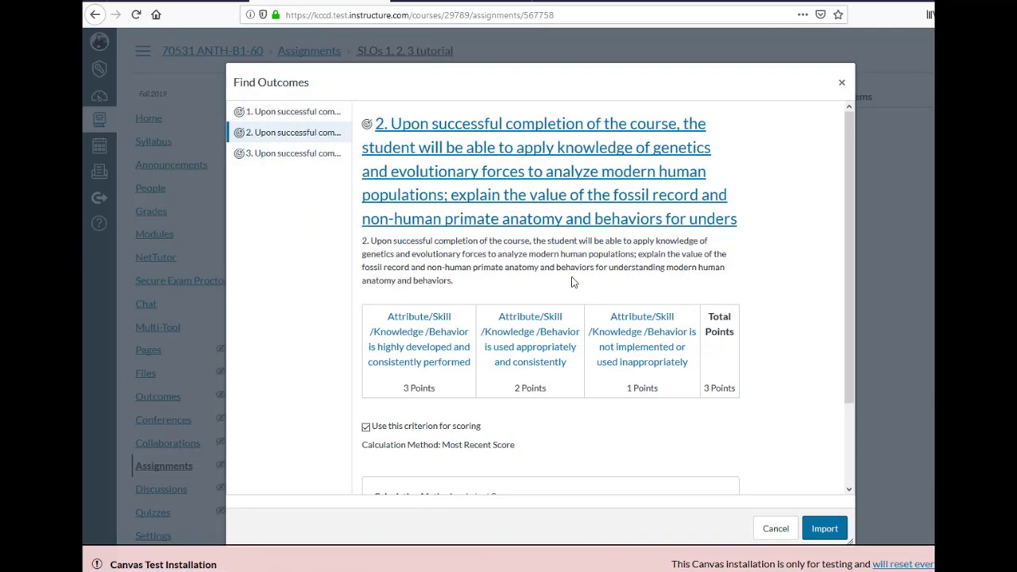
scroll(572, 282, "down", 3)
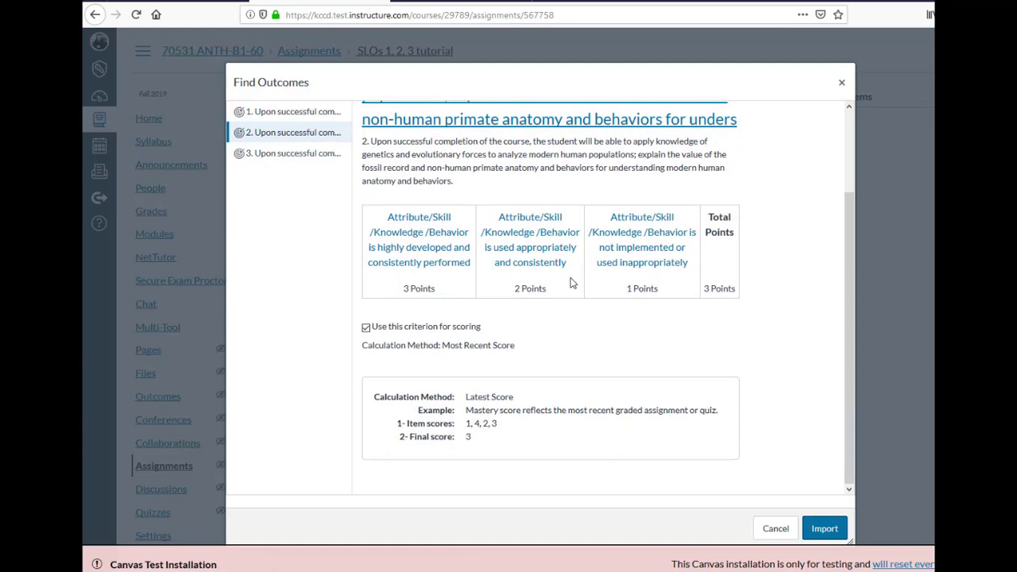
left_click(824, 529)
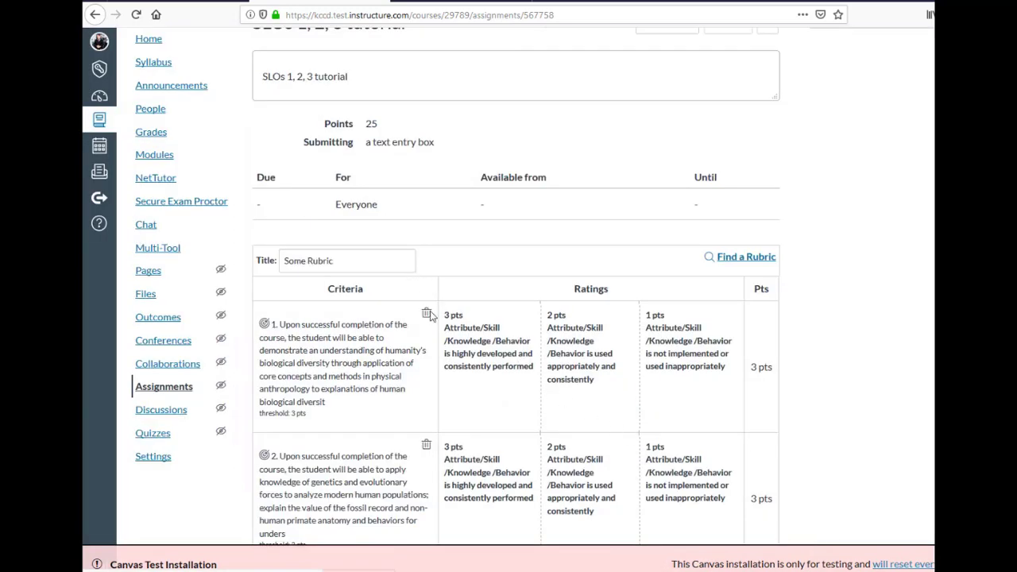
scroll(433, 320, "down", 3)
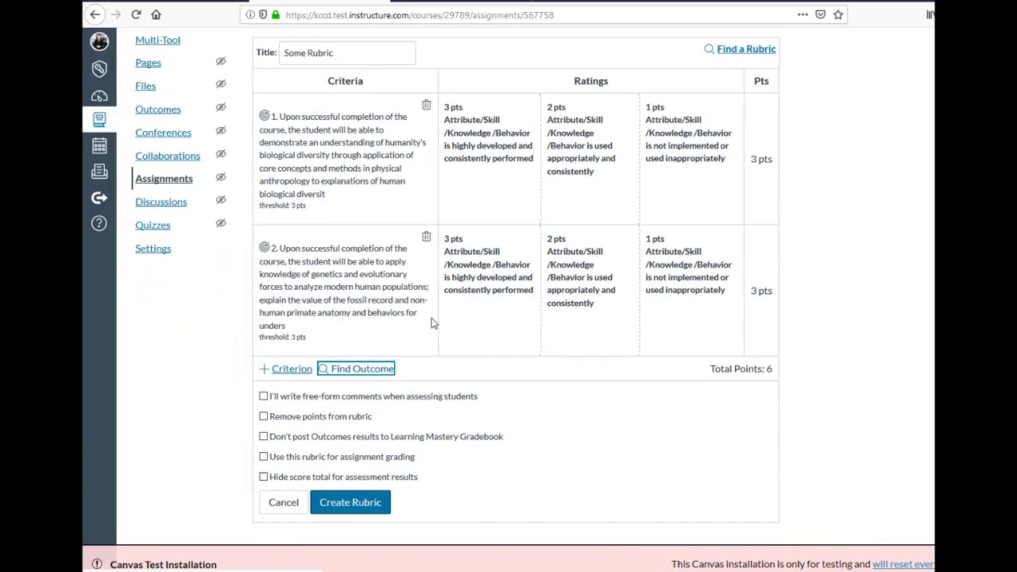
left_click(378, 372)
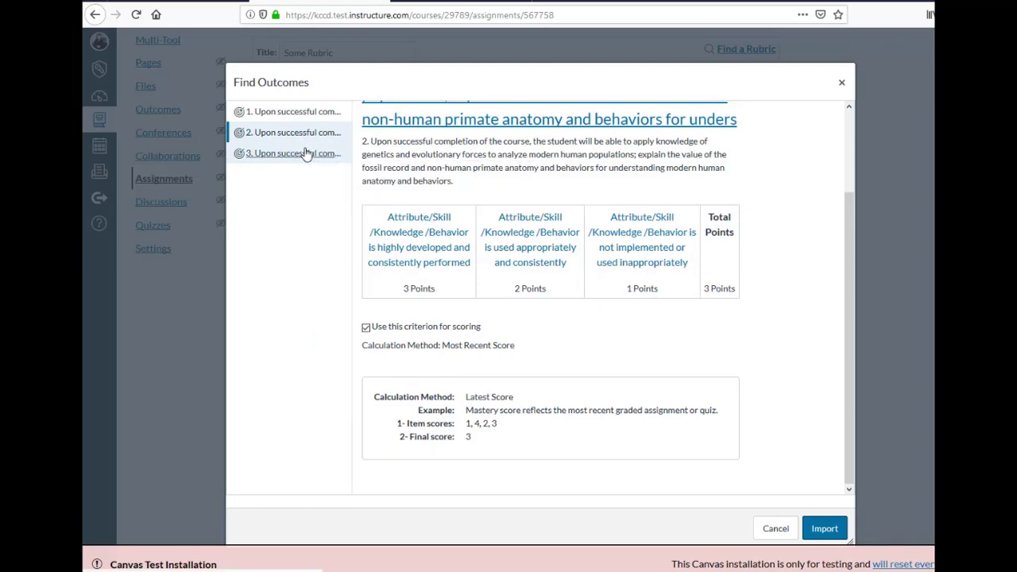
left_click(306, 153)
left_click(819, 528)
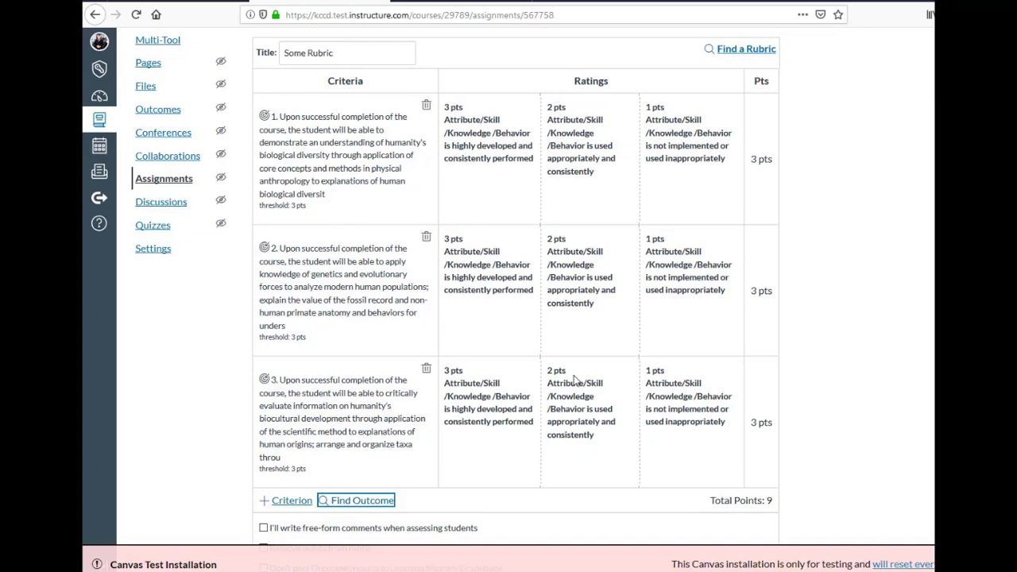
Publish the "SLOs 1, 2, 3 tutorial" assignment
scroll(651, 347, "down", 1)
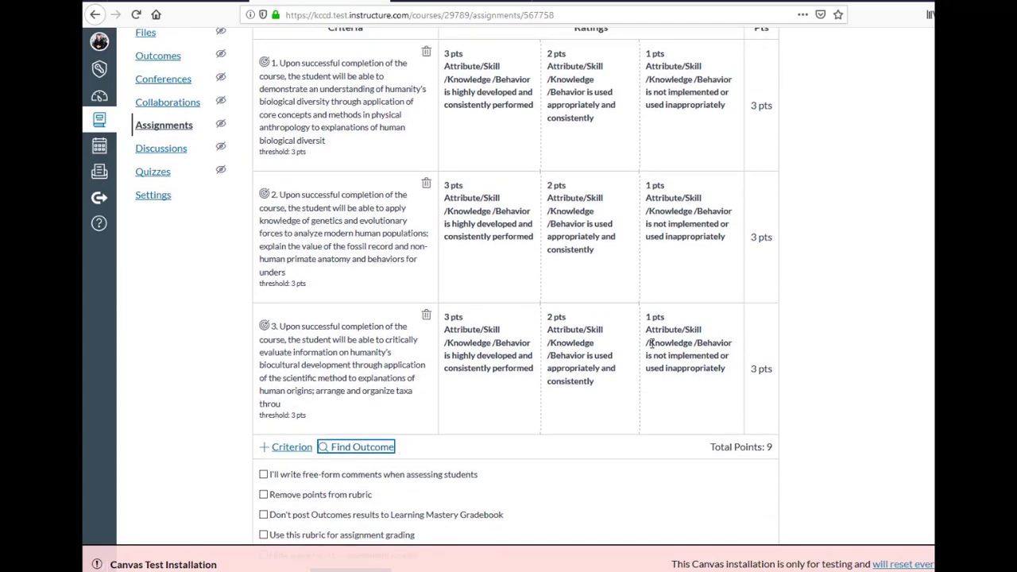
scroll(652, 343, "up", 5)
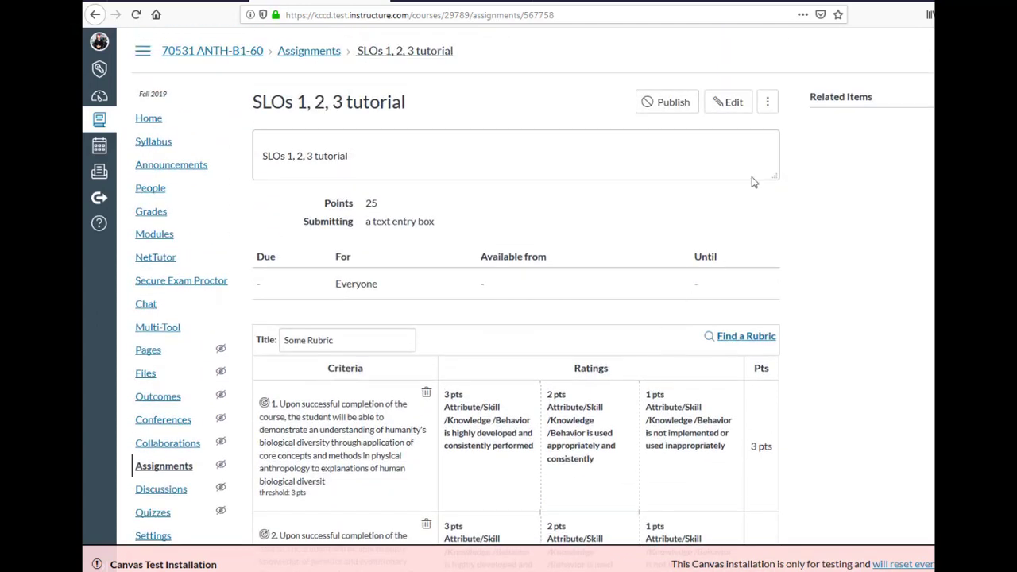
left_click(680, 106)
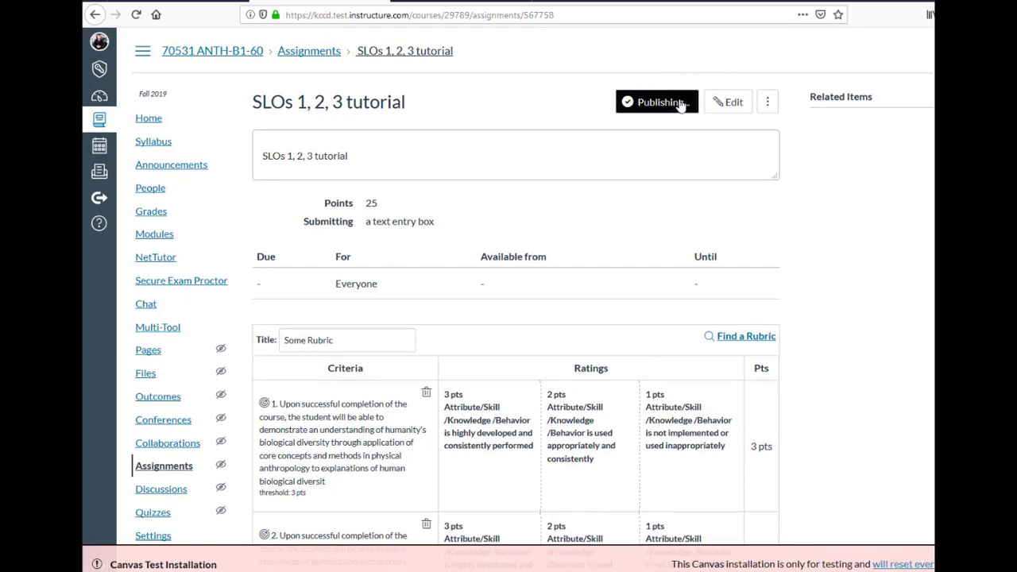
Create the assignment's rubric with the title "Some Rubric" and all optional settings left off
scroll(666, 243, "down", 3)
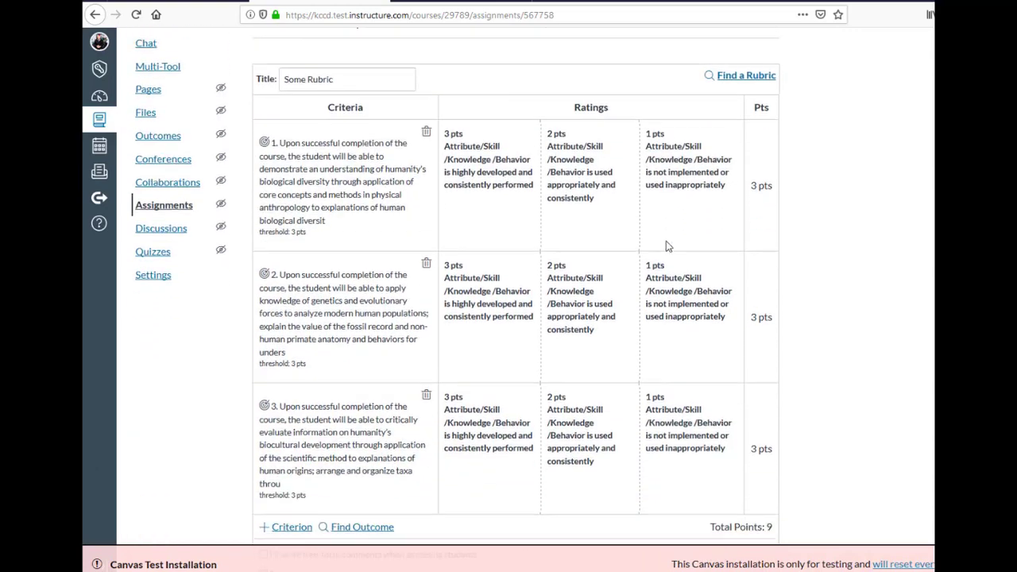
scroll(666, 246, "down", 2)
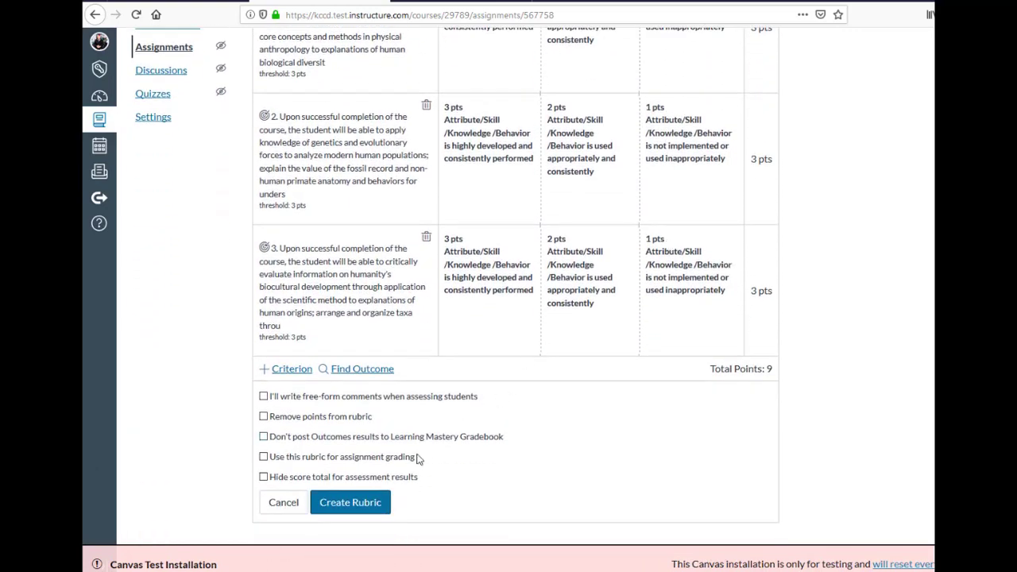
left_click(367, 501)
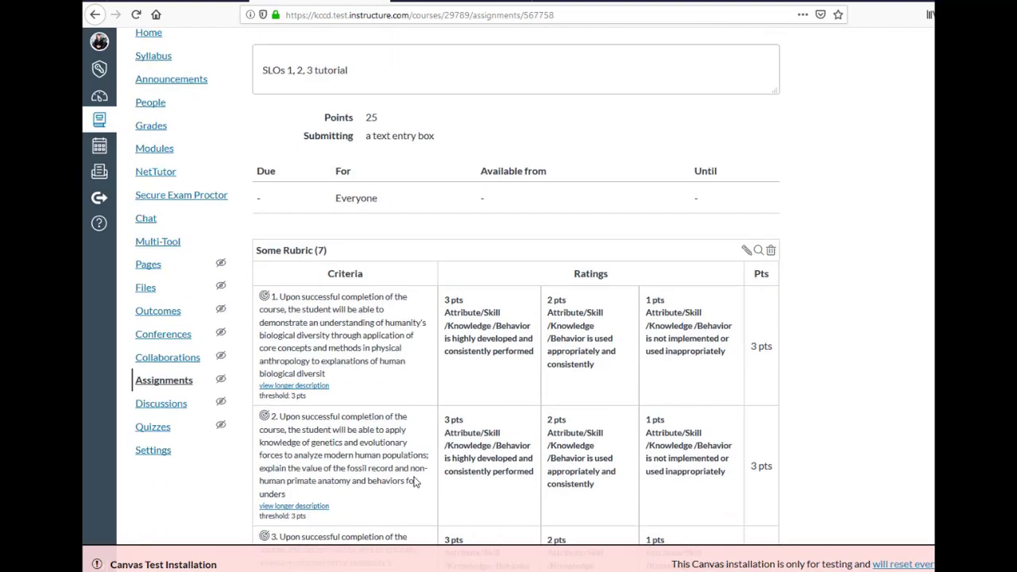
Give the first student a grade of 25 in the assignment's SpeedGrader and open the grading rubric
scroll(413, 480, "up", 1)
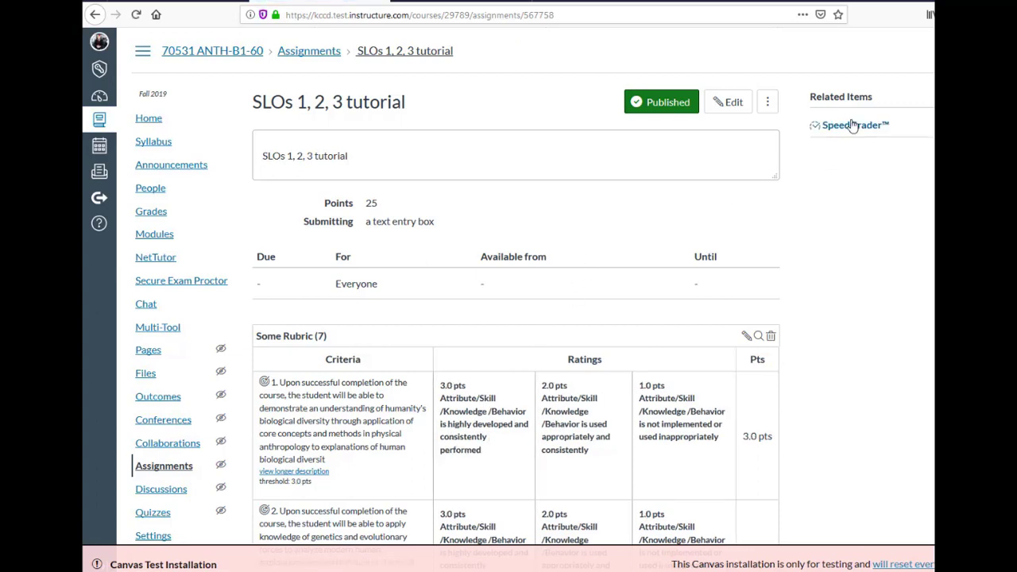
left_click(854, 130)
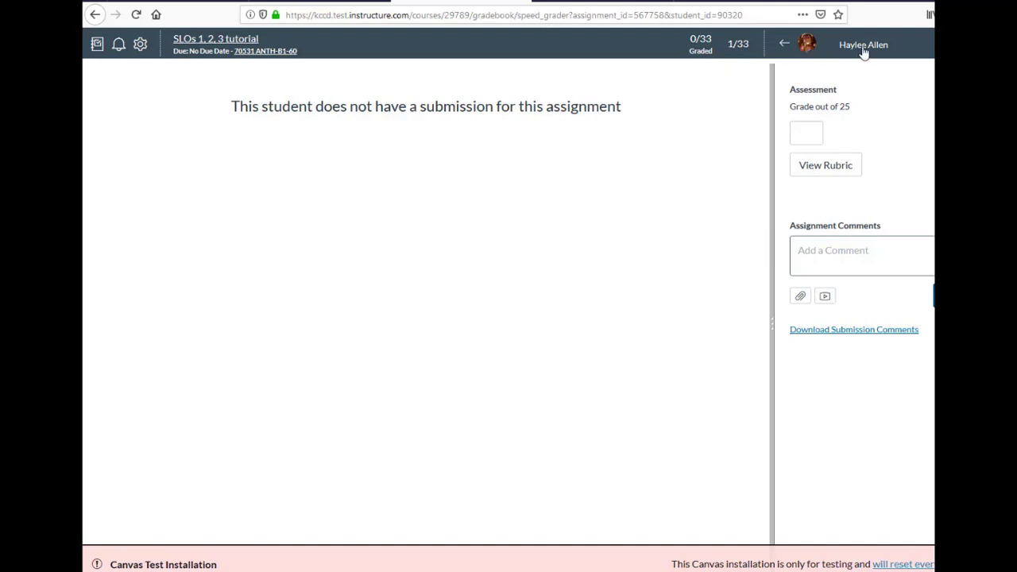
left_click(808, 136)
type("25")
left_click(831, 167)
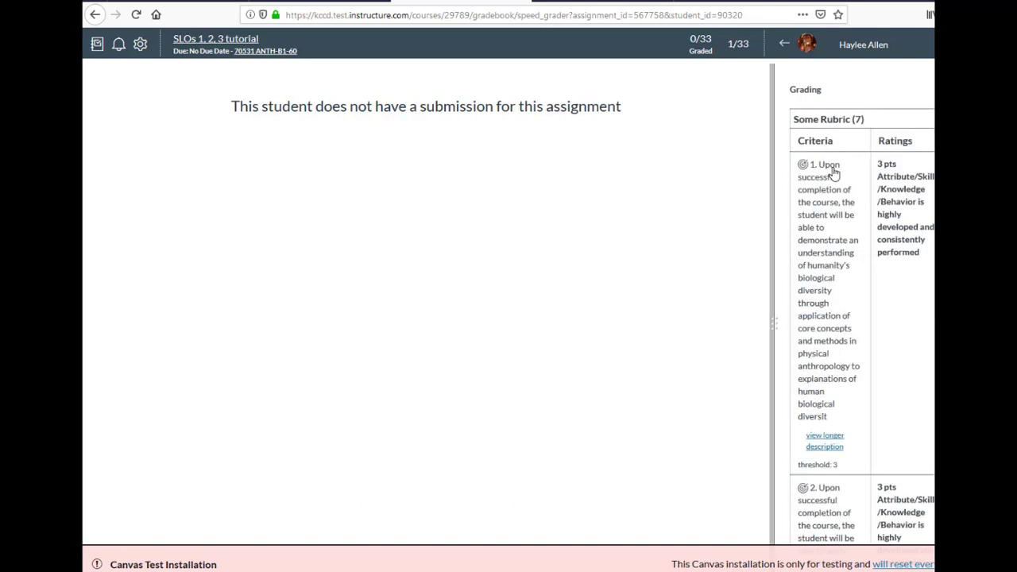
Try the 3-point rating on the rubric's first SLO criterion and clear it again
left_click(906, 169)
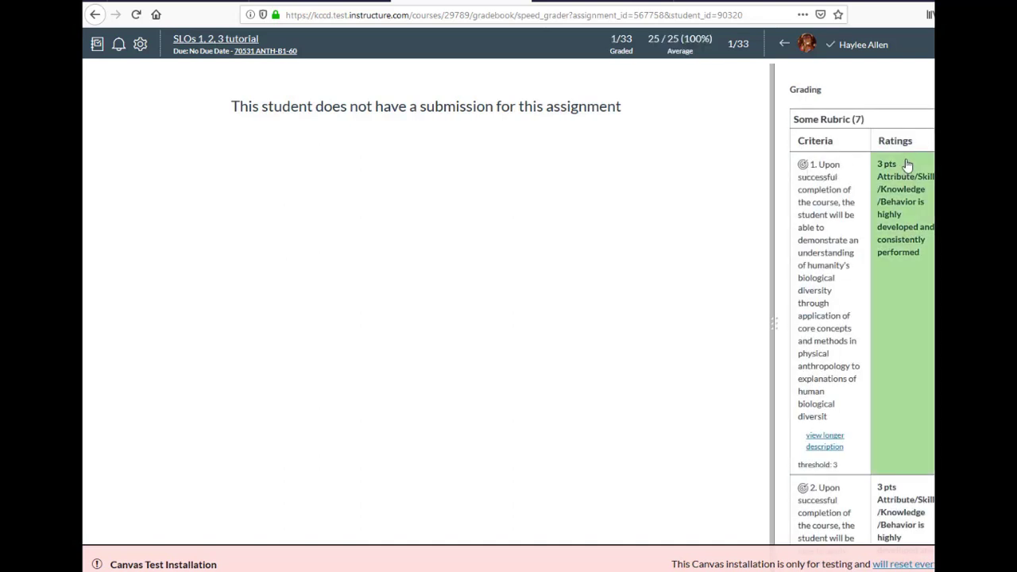
left_click(901, 161)
left_click(898, 160)
left_click(896, 161)
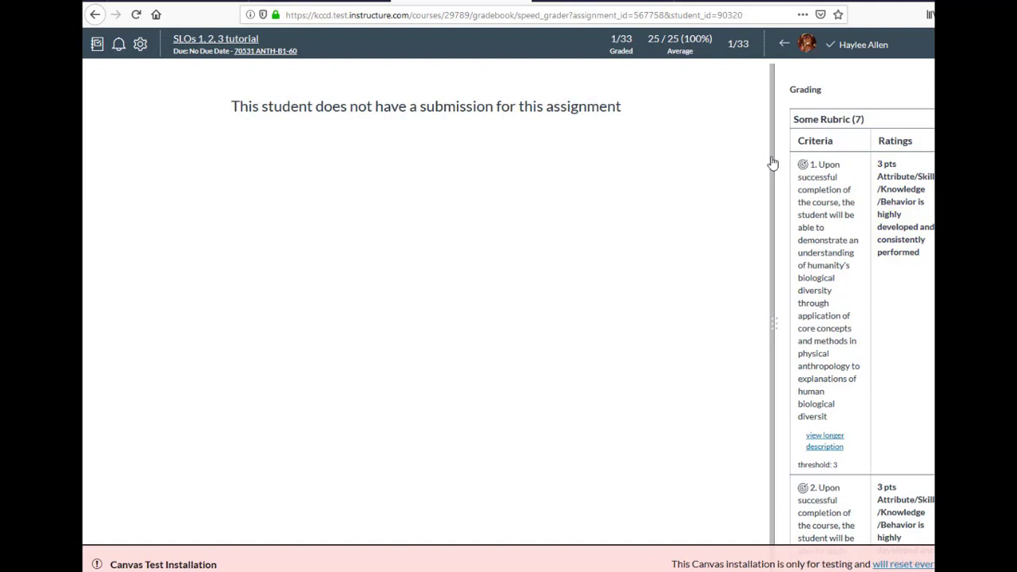
Widen the grading pane, rate the first student 3 points on SLOs 1 and 2 and 2 points on SLO 3, and save the rubric
left_click_drag(772, 163, 565, 172)
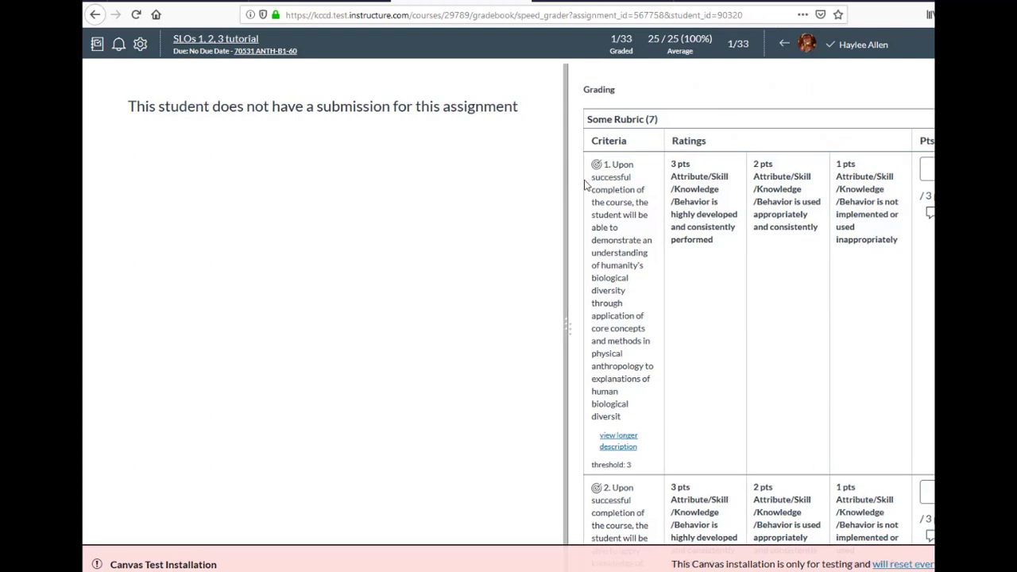
left_click(693, 206)
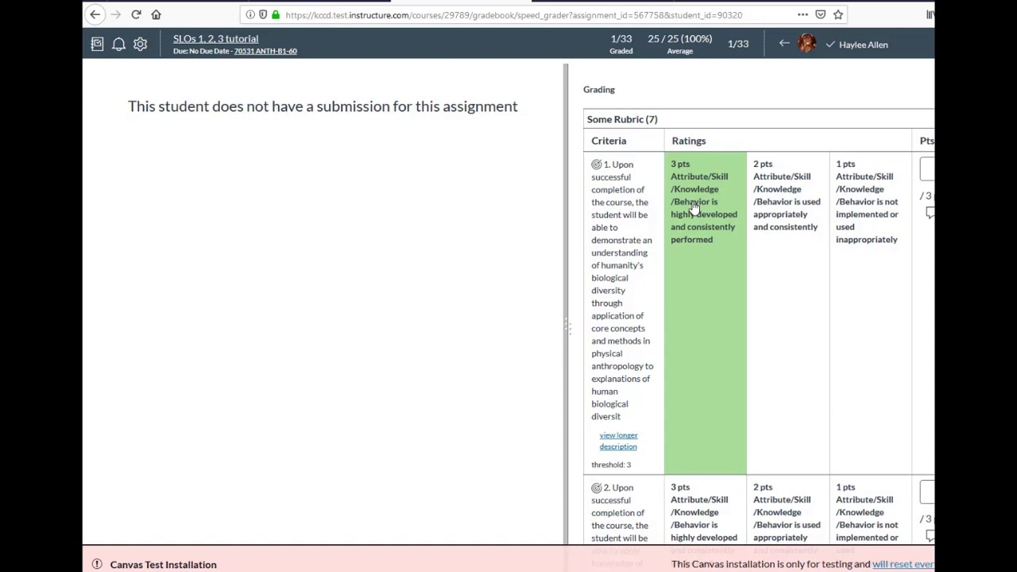
left_click(694, 207)
scroll(693, 207, "down", 3)
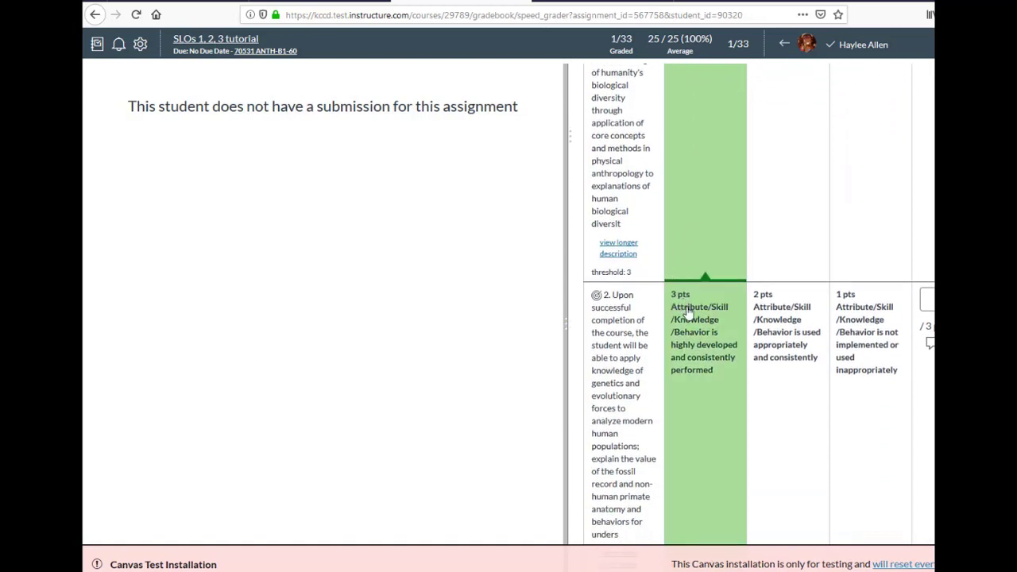
left_click(698, 306)
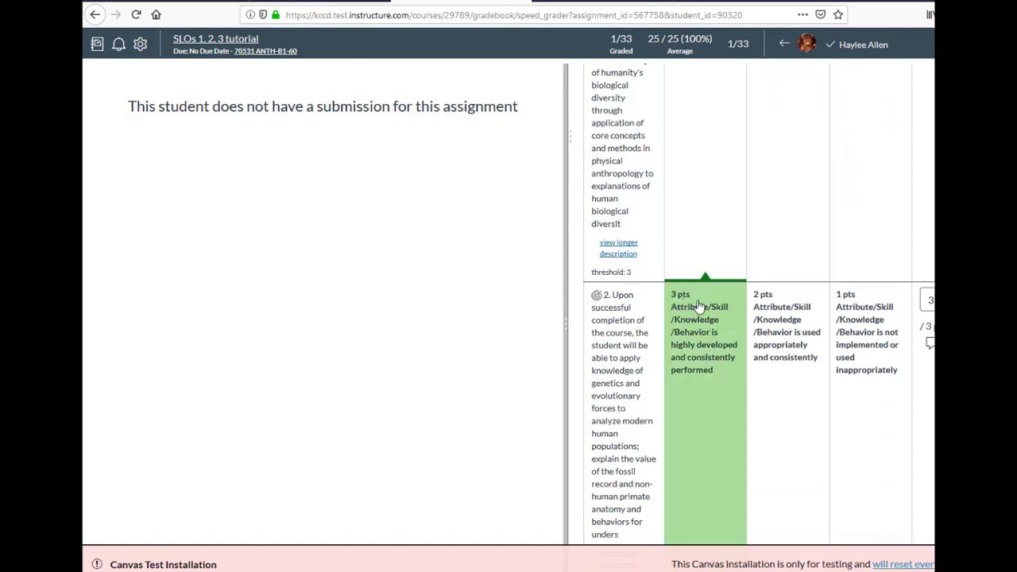
scroll(699, 306, "down", 1)
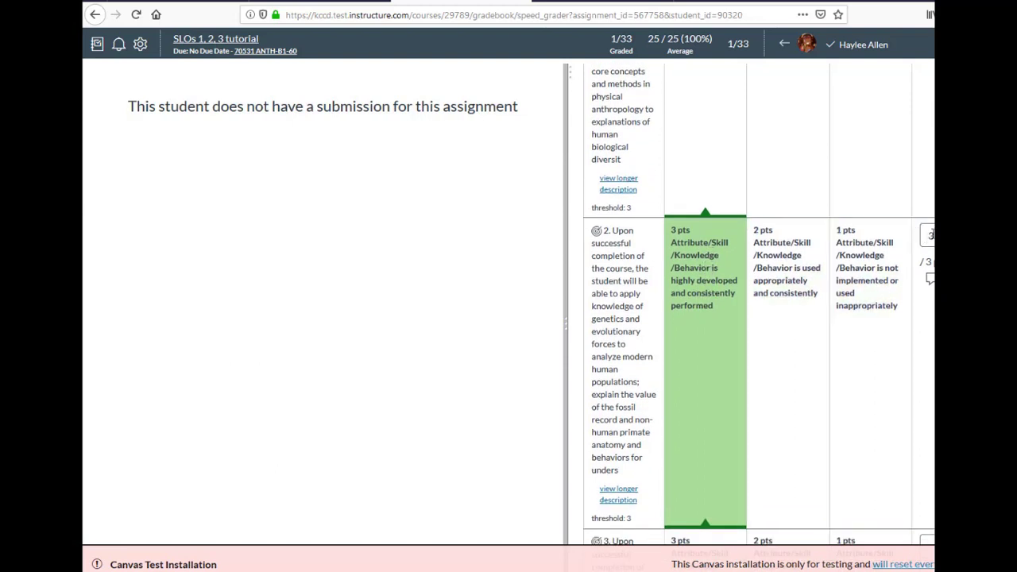
scroll(834, 286, "down", 4)
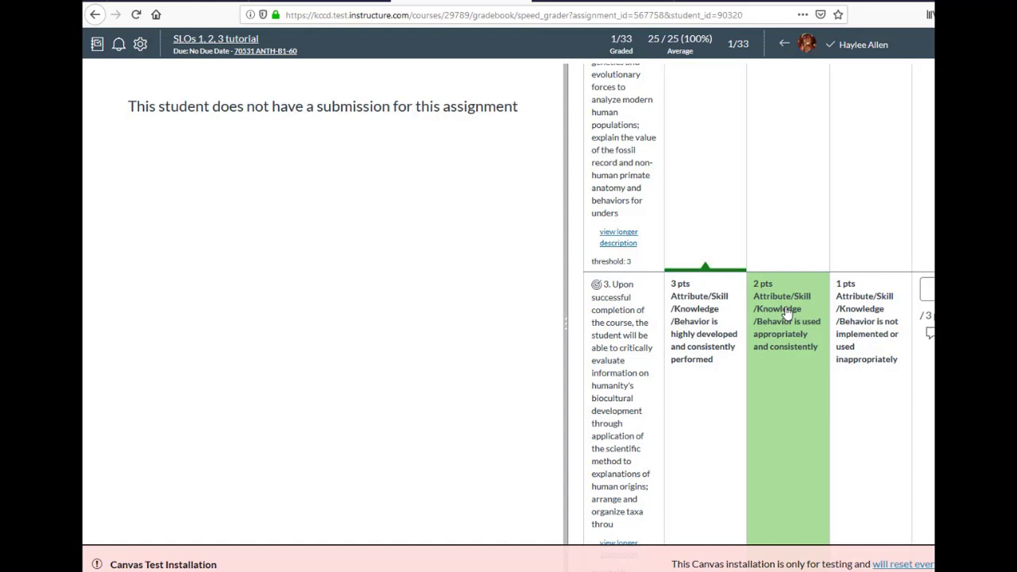
left_click(787, 311)
scroll(786, 318, "down", 3)
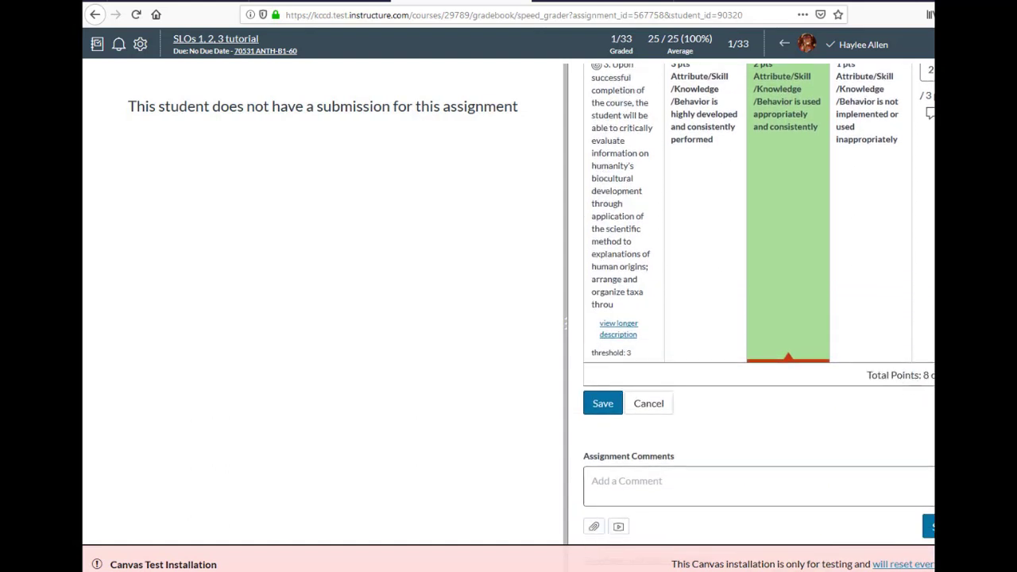
left_click(609, 406)
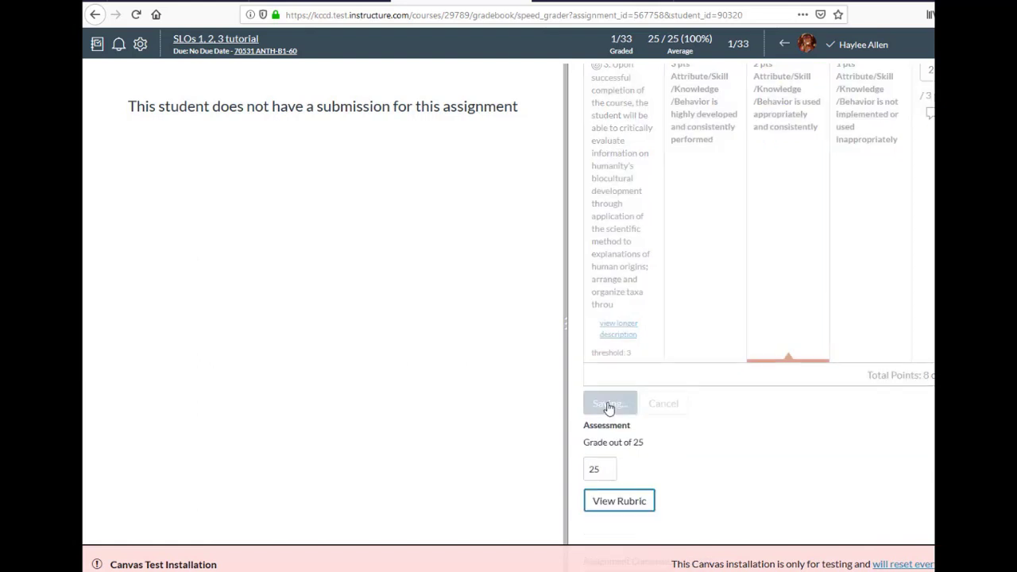
Submit the assignment comment "This is for comments." for the first student
scroll(681, 408, "down", 5)
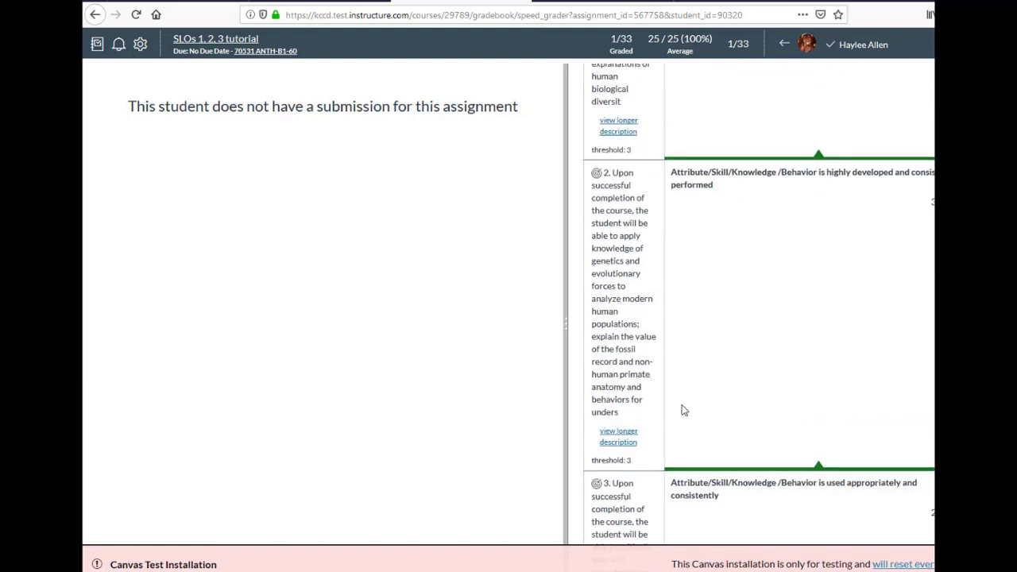
scroll(681, 409, "down", 5)
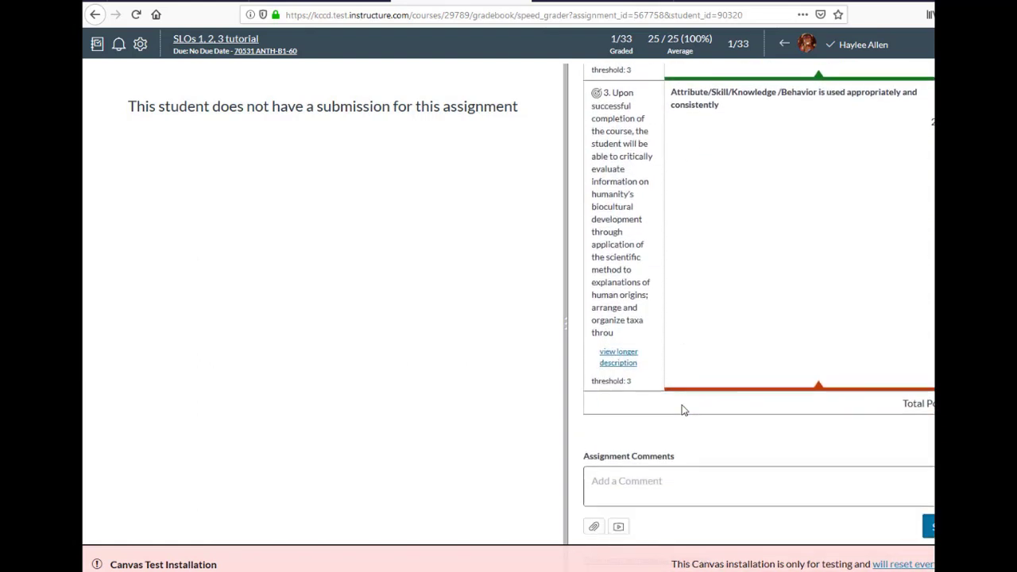
left_click(636, 479)
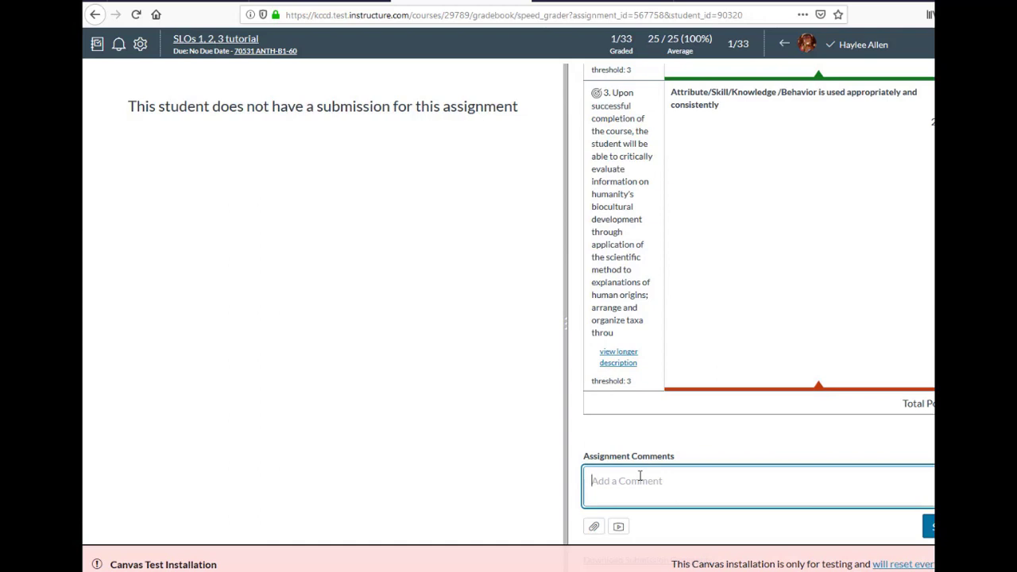
type("This")
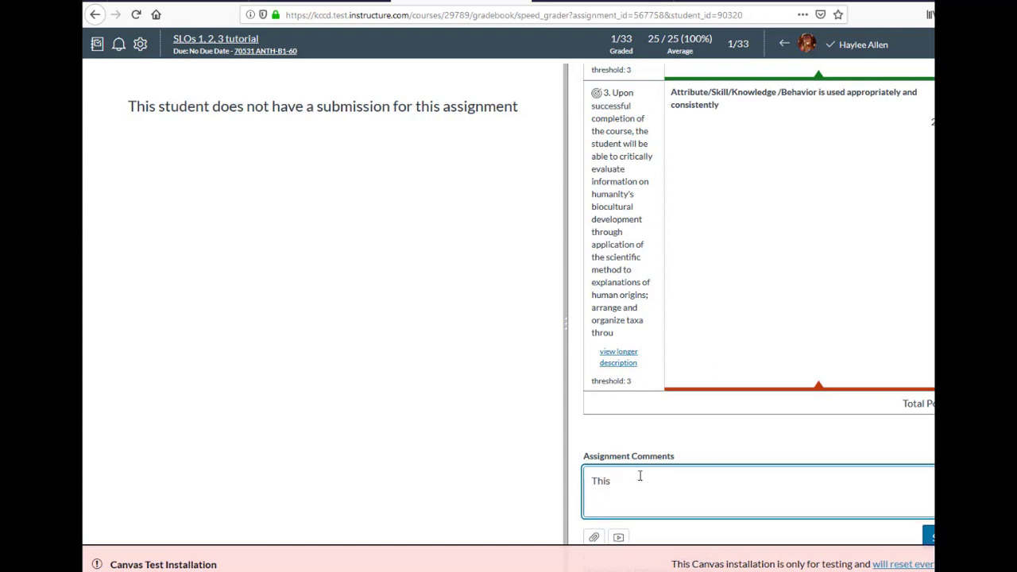
type(" is for commentd")
key("BackSpace")
type("s.")
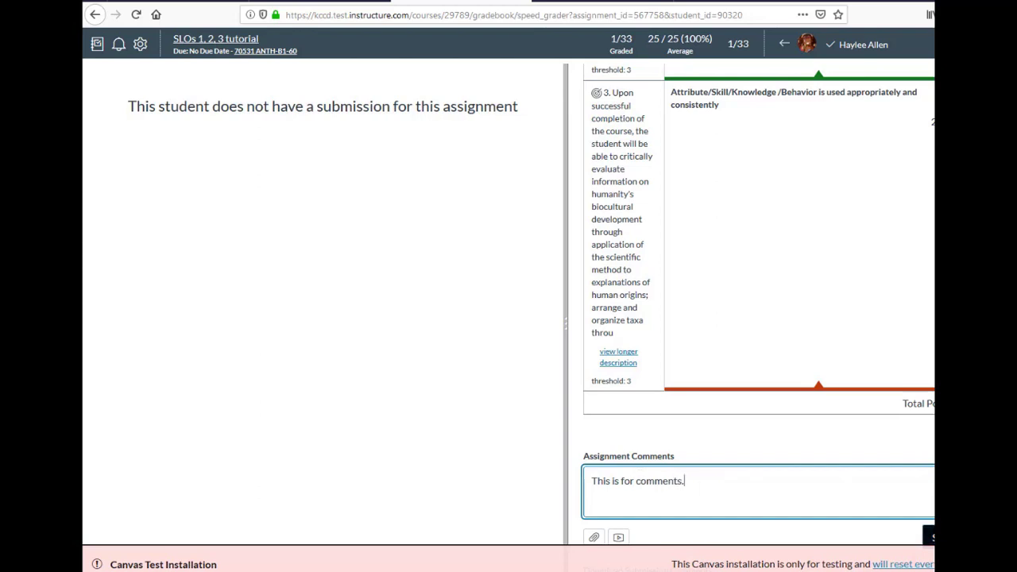
left_click(922, 537)
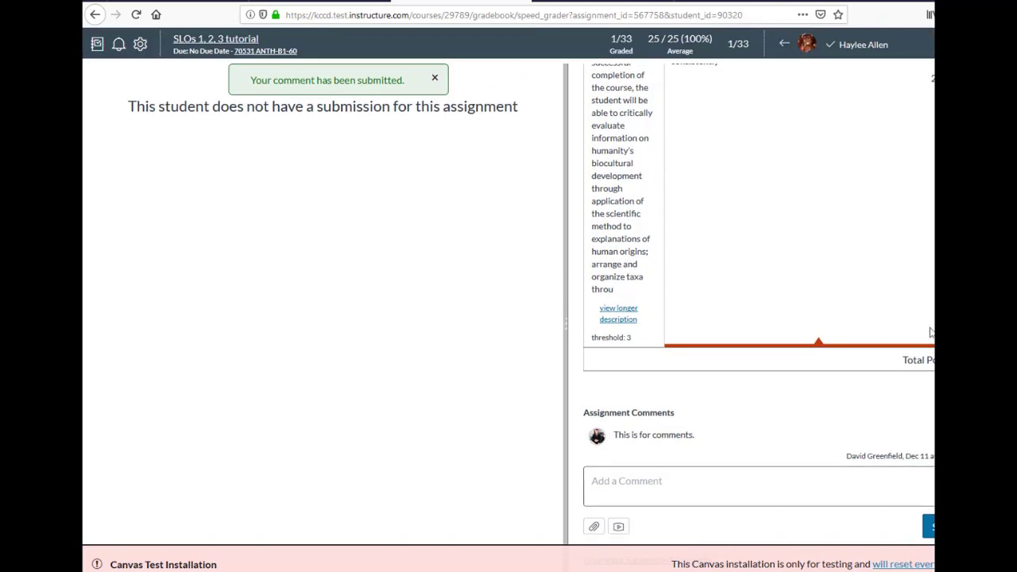
Go to the second student, set the assignment grade to 20 and open the grading rubric
scroll(759, 302, "up", 5)
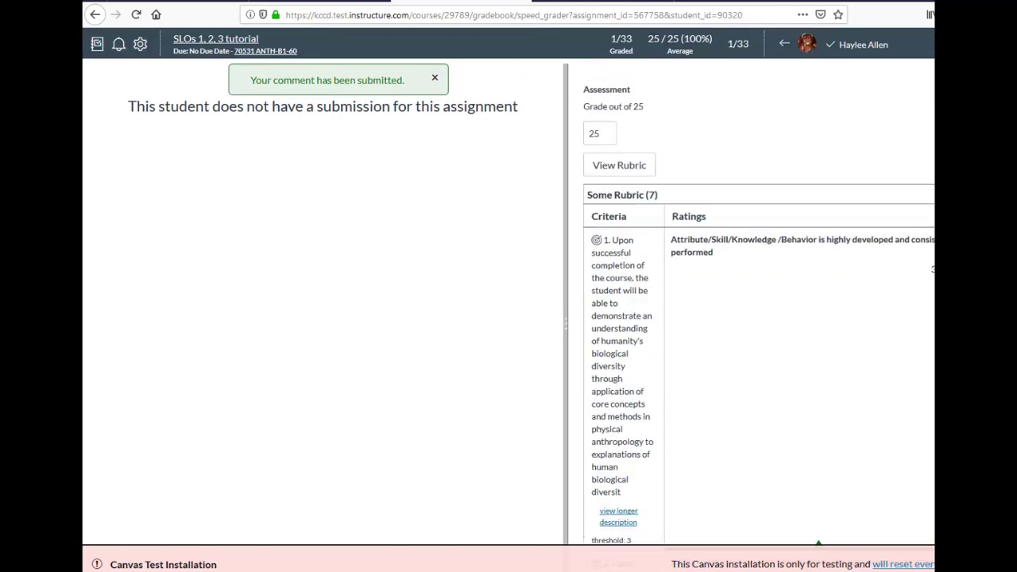
scroll(769, 203, "down", 4)
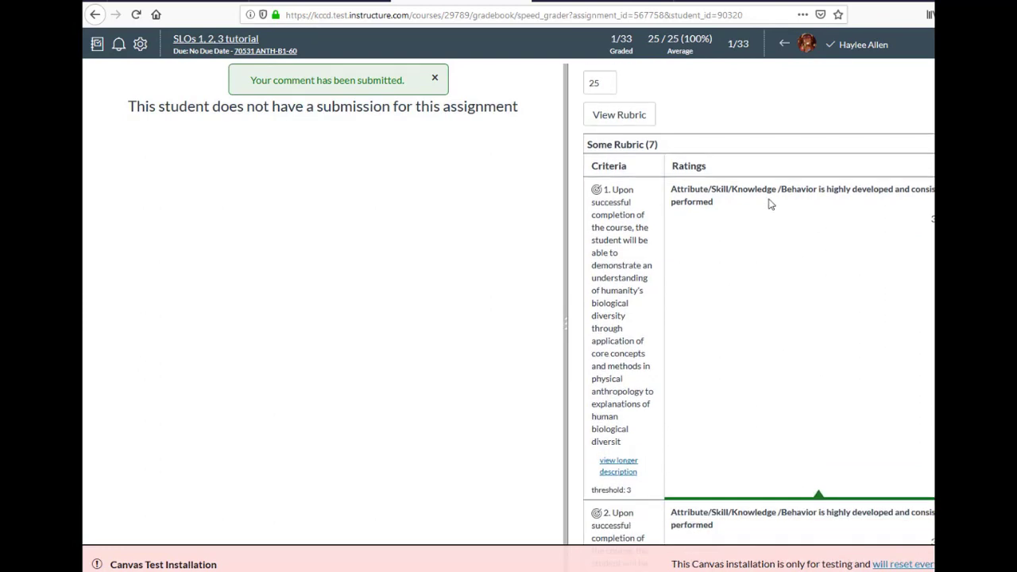
scroll(773, 209, "down", 6)
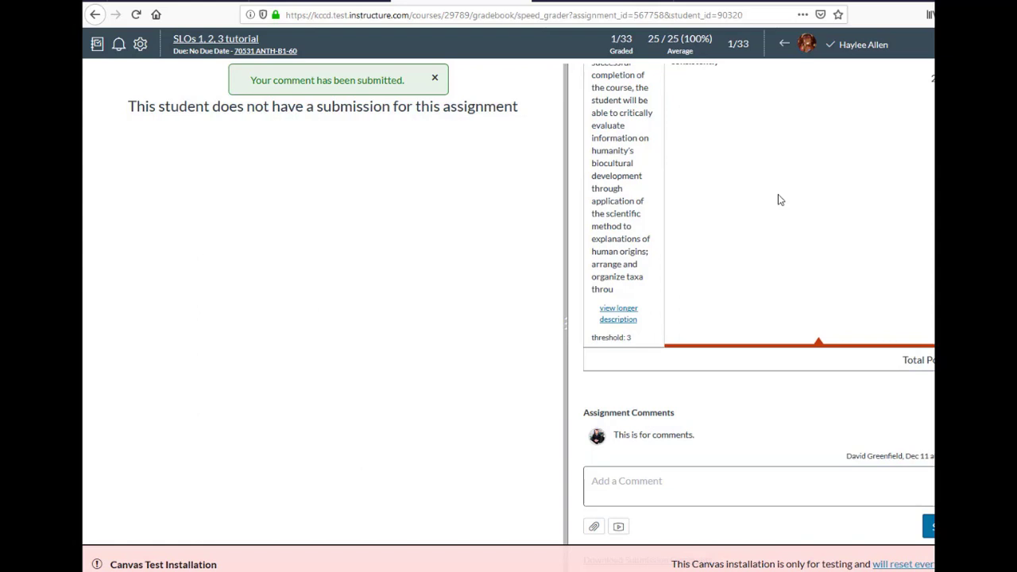
scroll(778, 198, "up", 10)
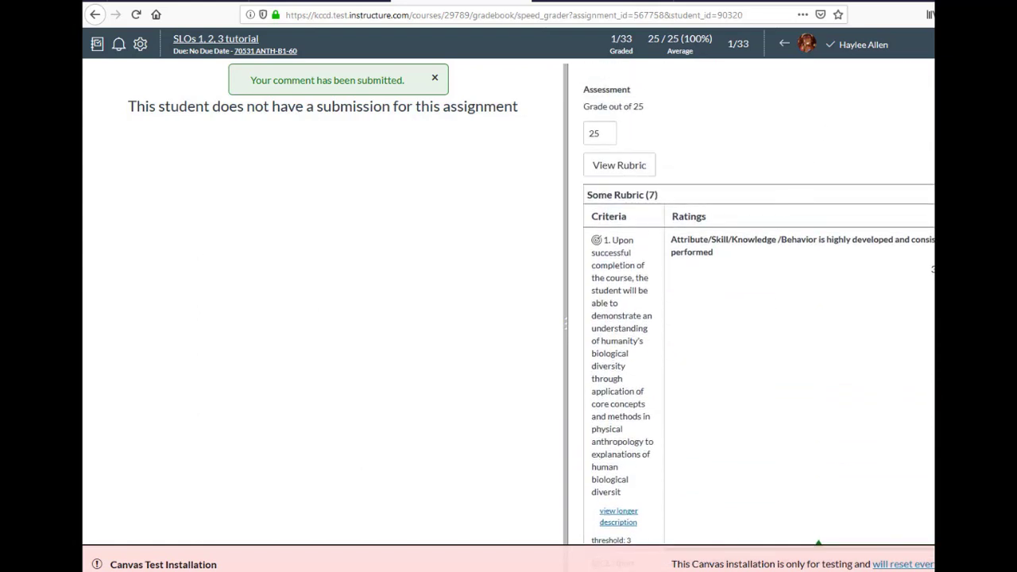
key("j")
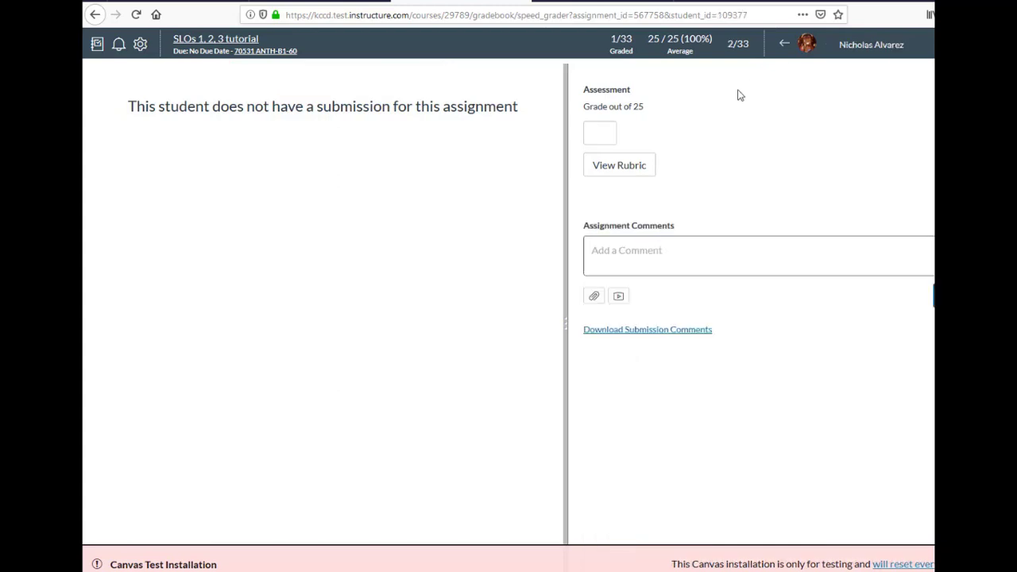
left_click(603, 138)
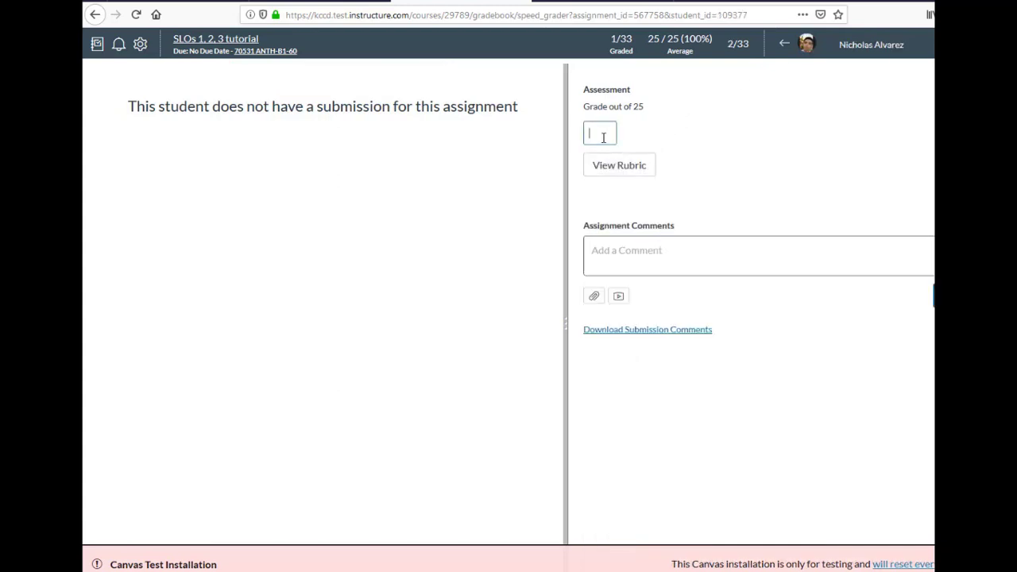
type("20")
left_click(615, 165)
Rate the second student 2 points on each of the three SLO criteria and save the rubric
left_click(721, 251)
left_click(764, 252)
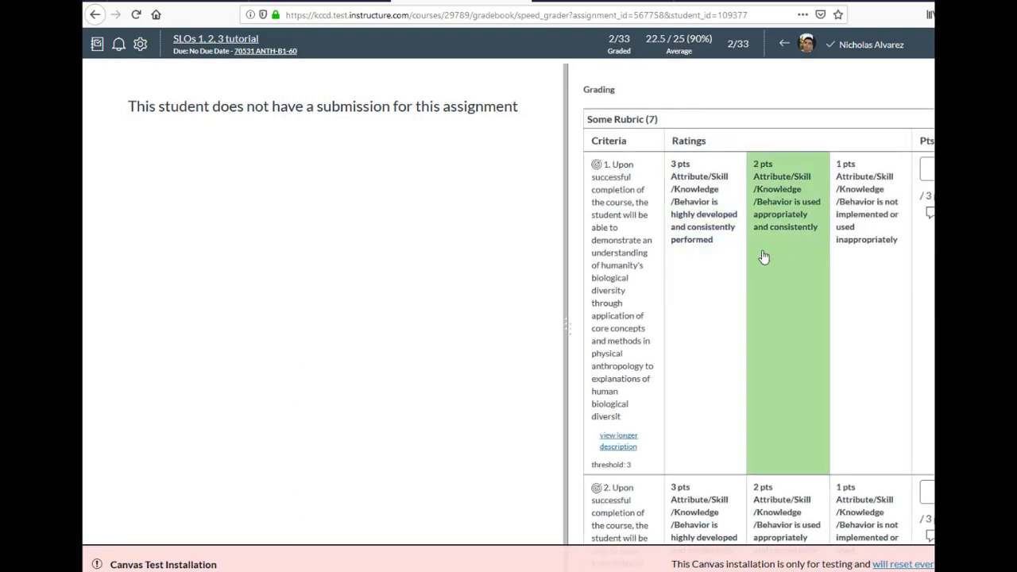
left_click(774, 454)
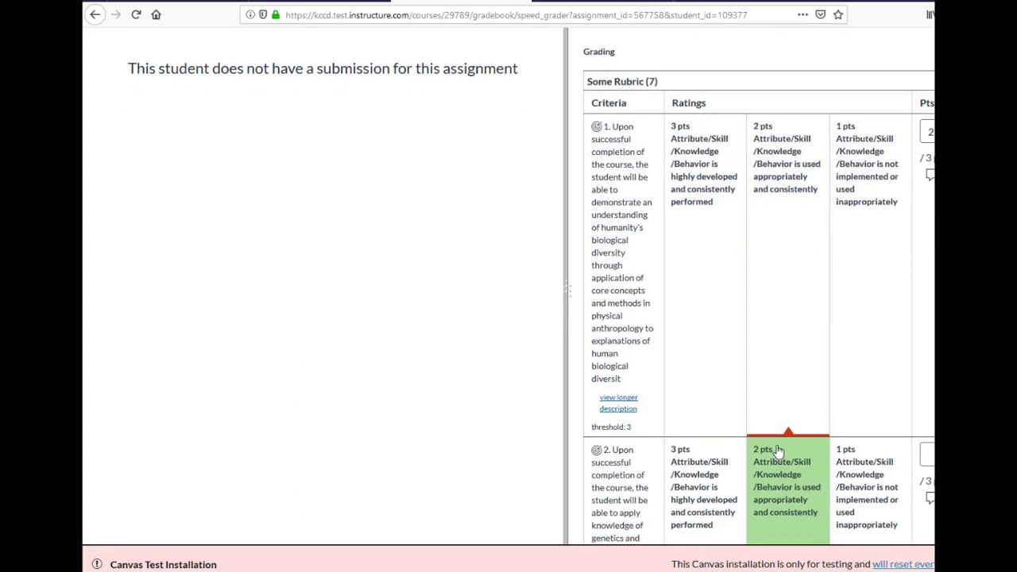
scroll(778, 481, "down", 5)
left_click(786, 481)
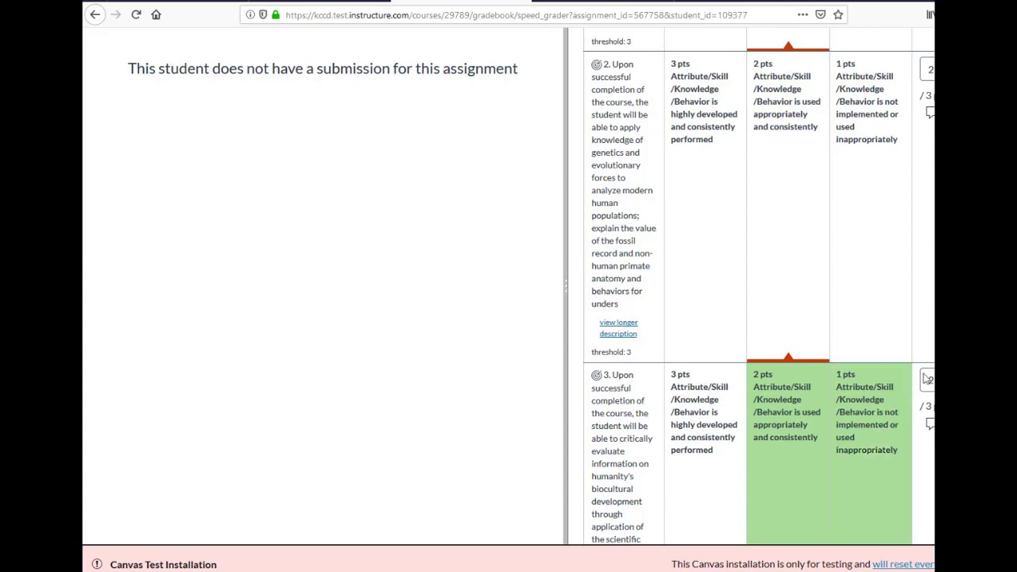
scroll(916, 511, "down", 5)
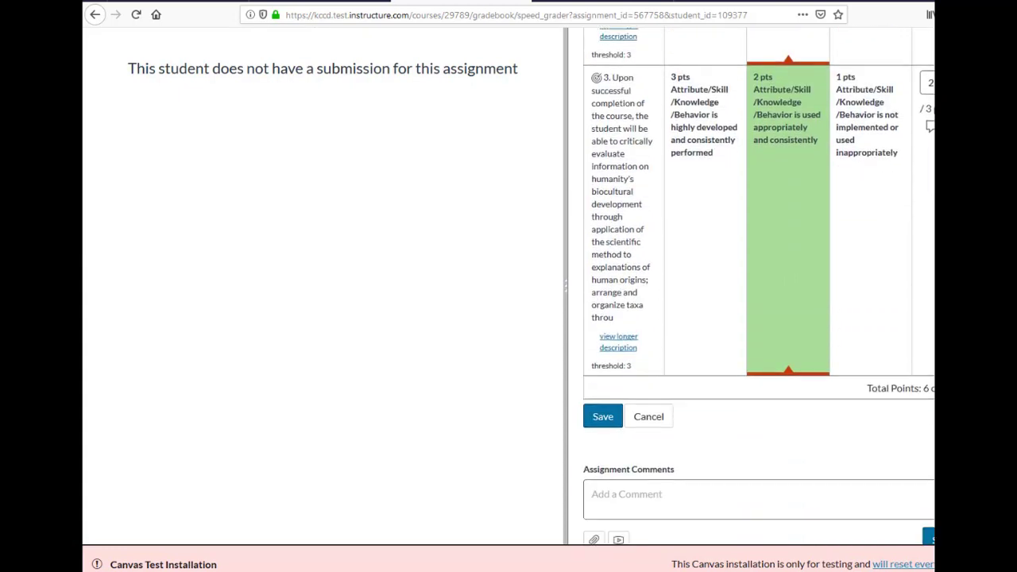
left_click(602, 367)
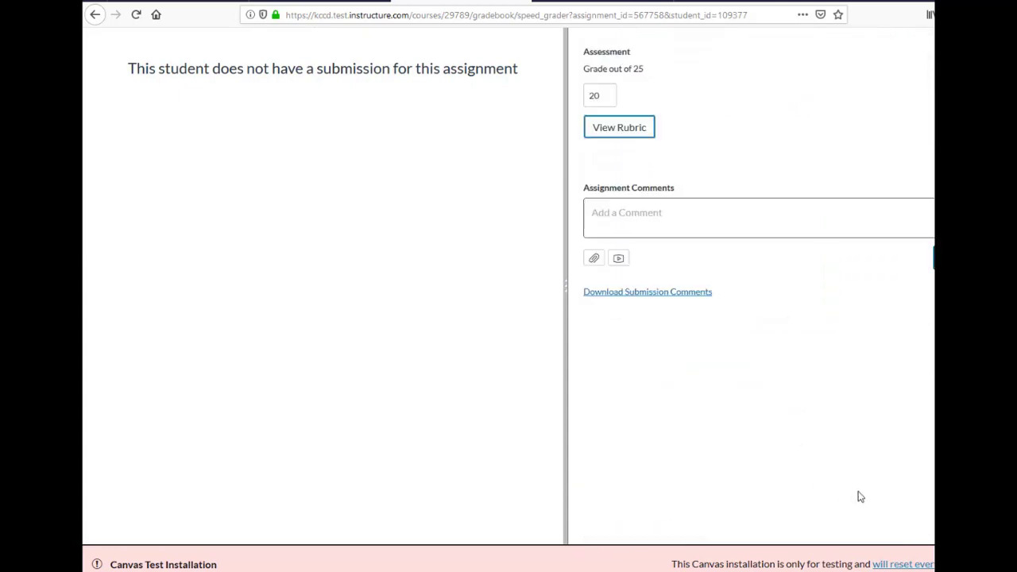
Review the second student's saved rubric ratings and return to the first student
scroll(908, 472, "down", 6)
scroll(921, 477, "down", 2)
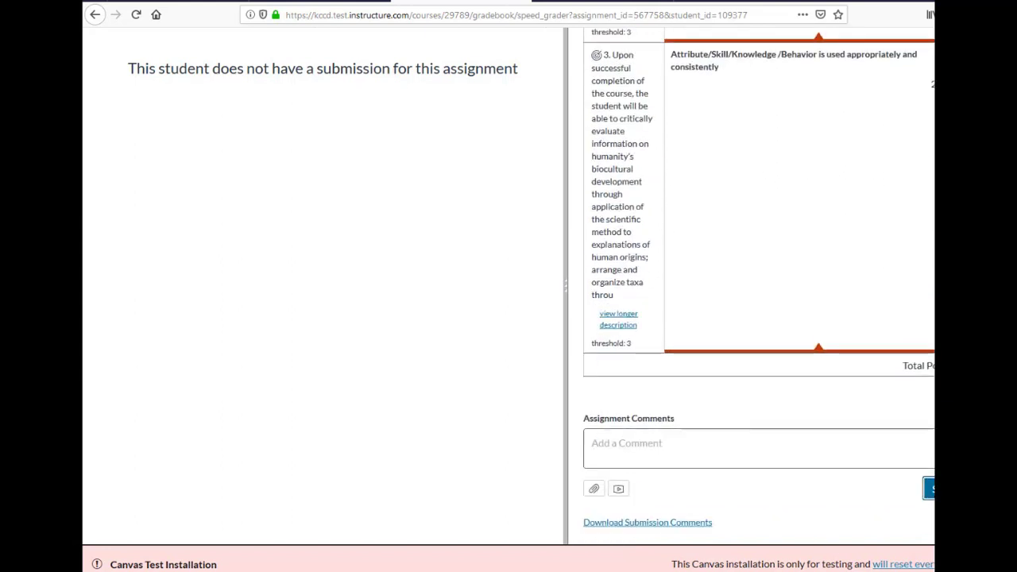
scroll(760, 286, "up", 12)
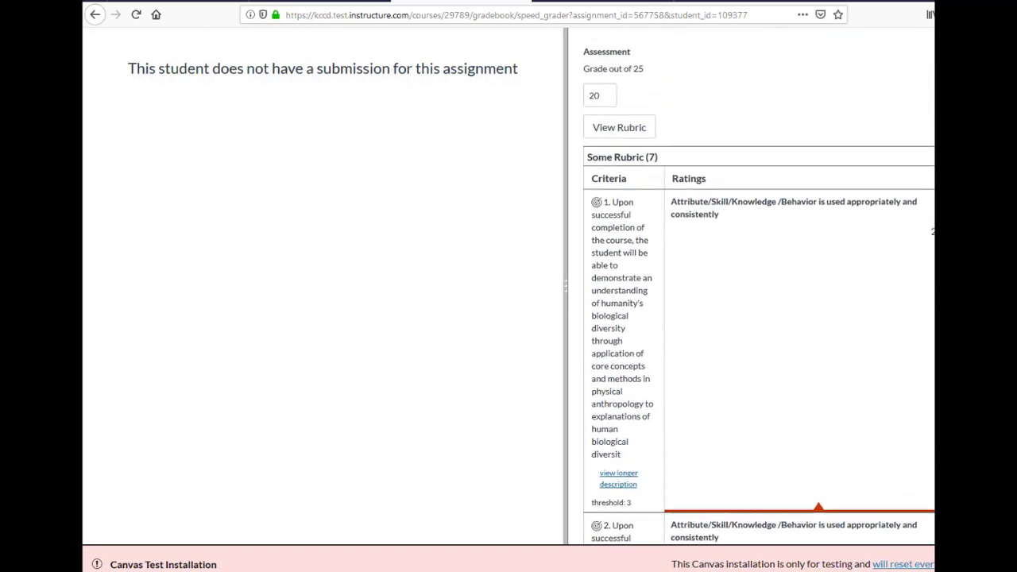
scroll(760, 286, "down", 12)
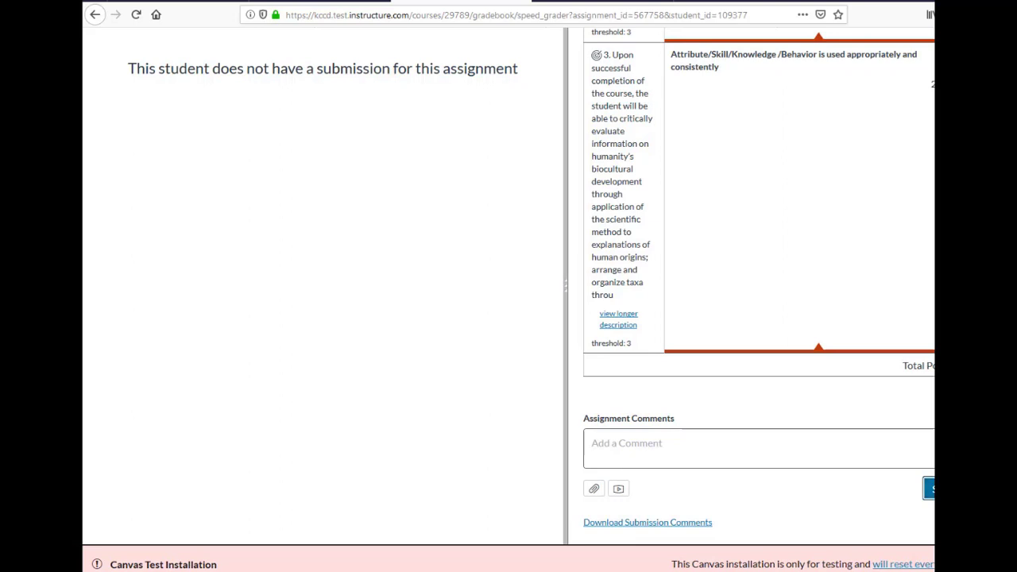
scroll(509, 283, "up", 1)
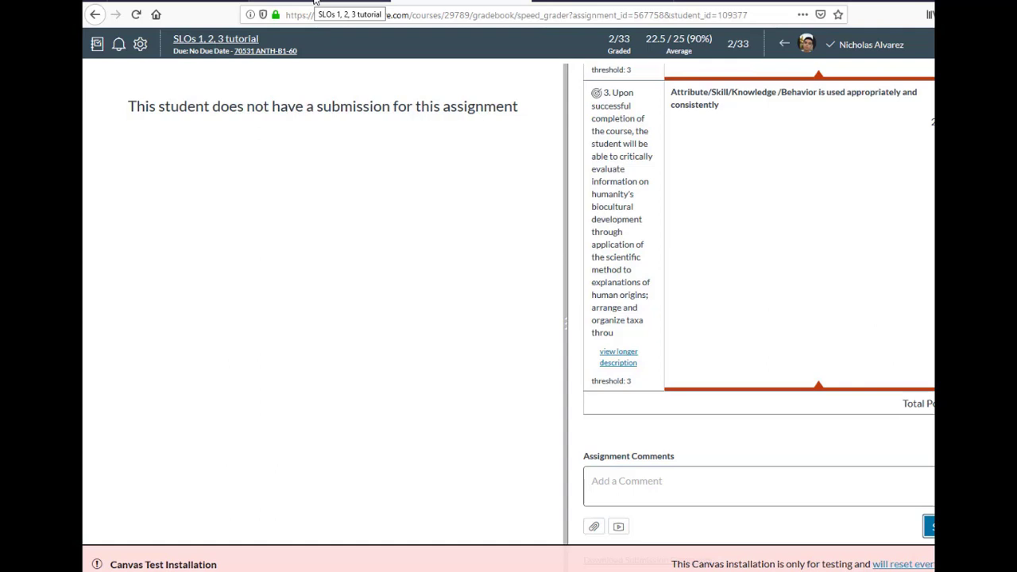
left_click(784, 44)
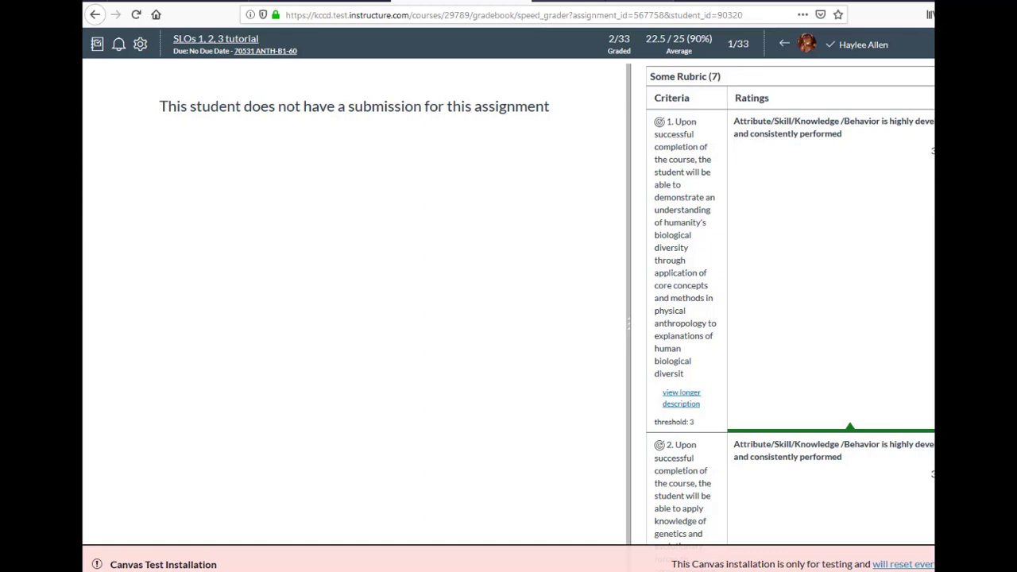
Switch to eLumen and open the Canvas score import for "SLOs 1, 2, 3 tutorial", choosing the 70531 ANTH-B1-60 Physical Anthropology course
left_click(635, 3)
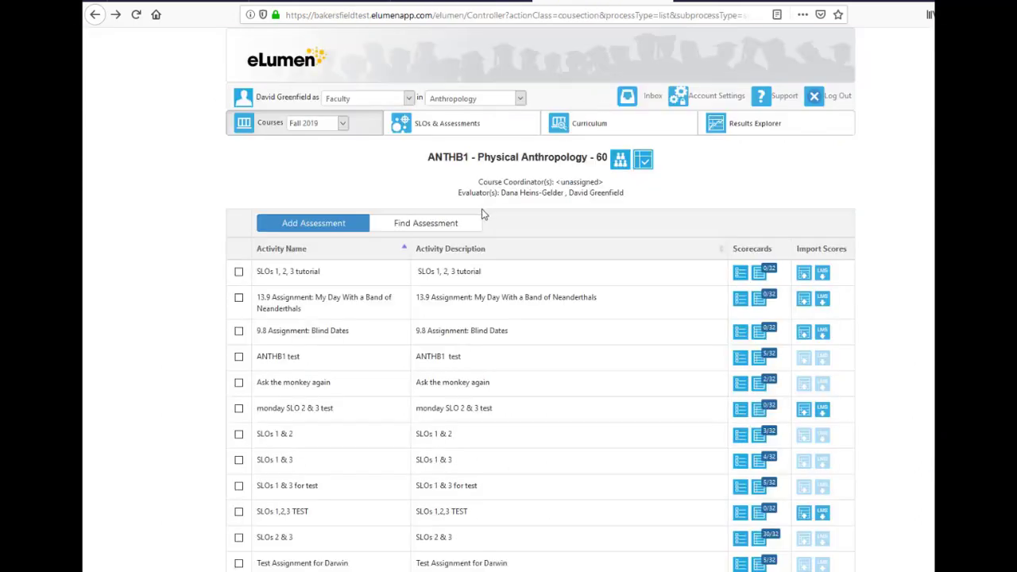
left_click(238, 272)
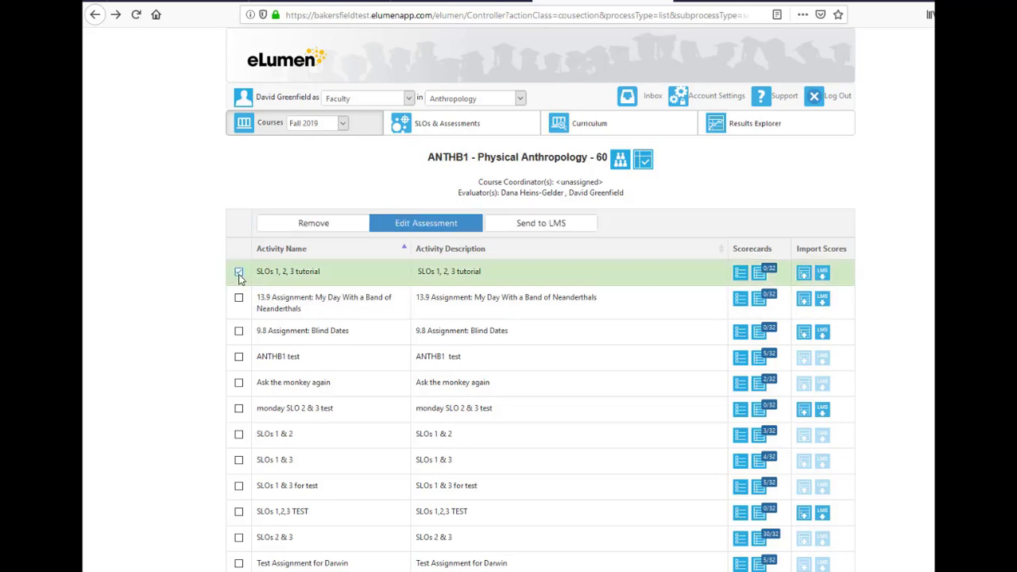
left_click(824, 275)
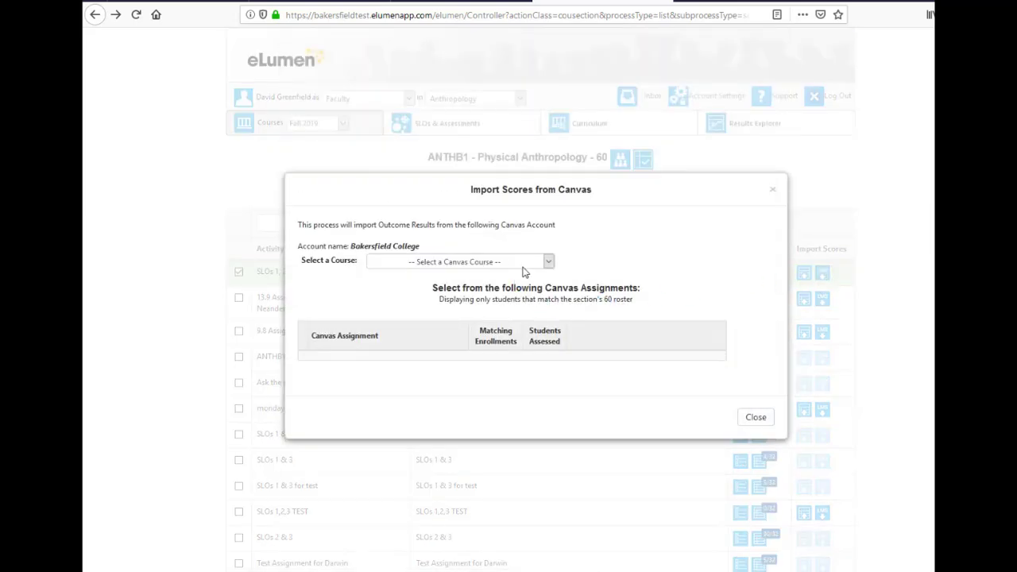
left_click(533, 267)
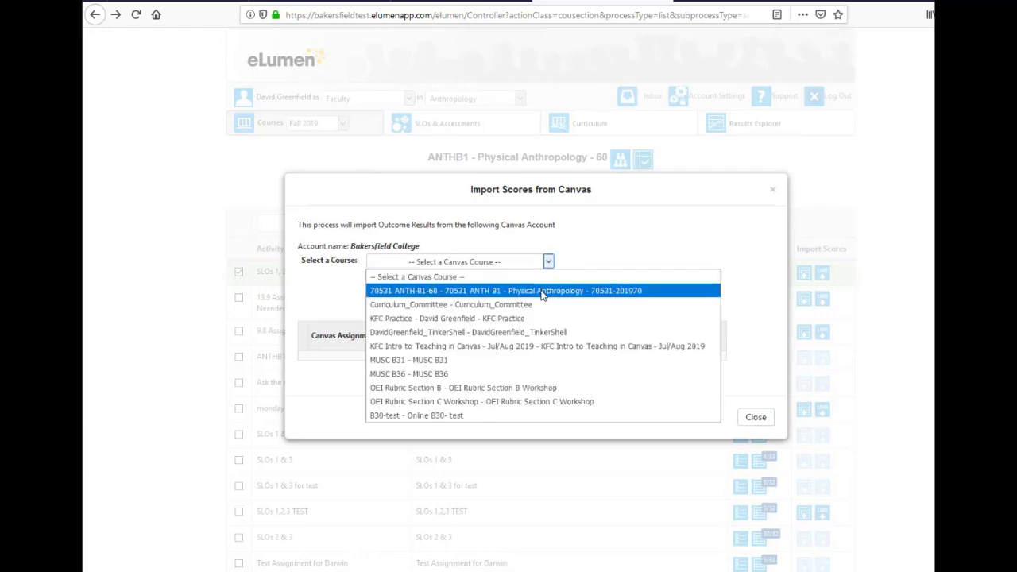
left_click(542, 291)
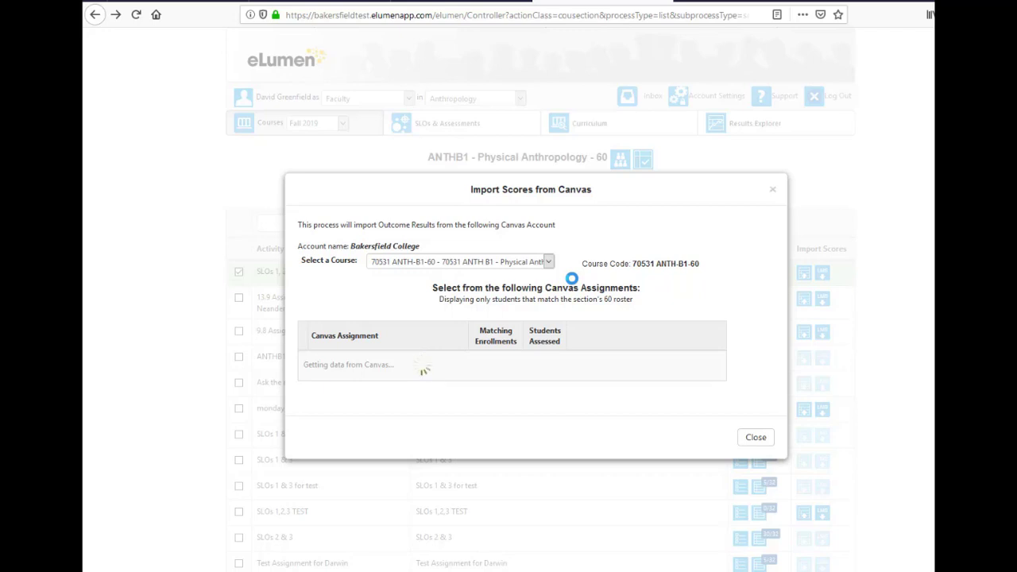
Import the assessments from the Canvas assignment "SLOs 1, 2, 3 tutorial" and view the resulting scorecard
scroll(571, 279, "down", 2)
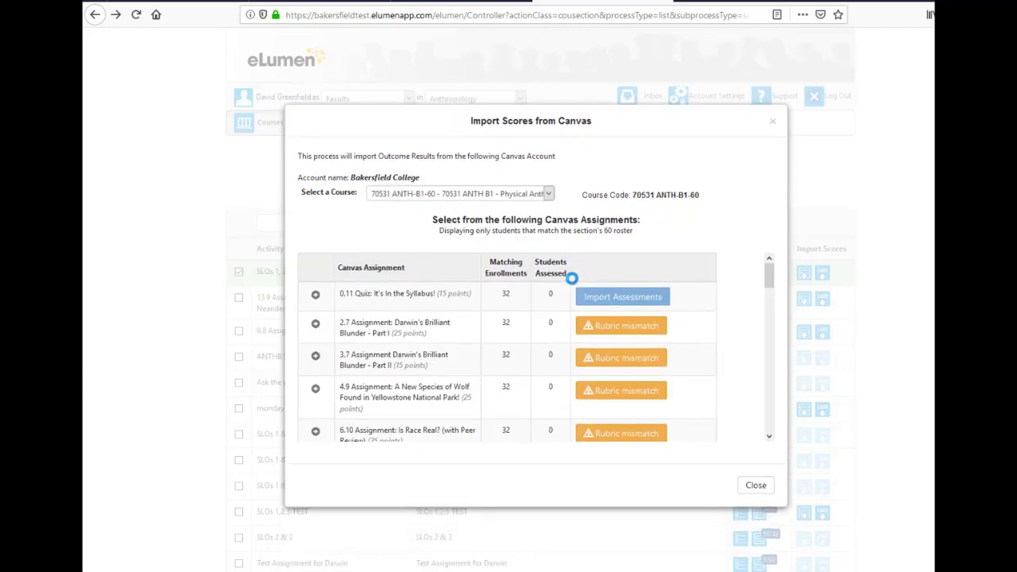
scroll(593, 298, "down", 5)
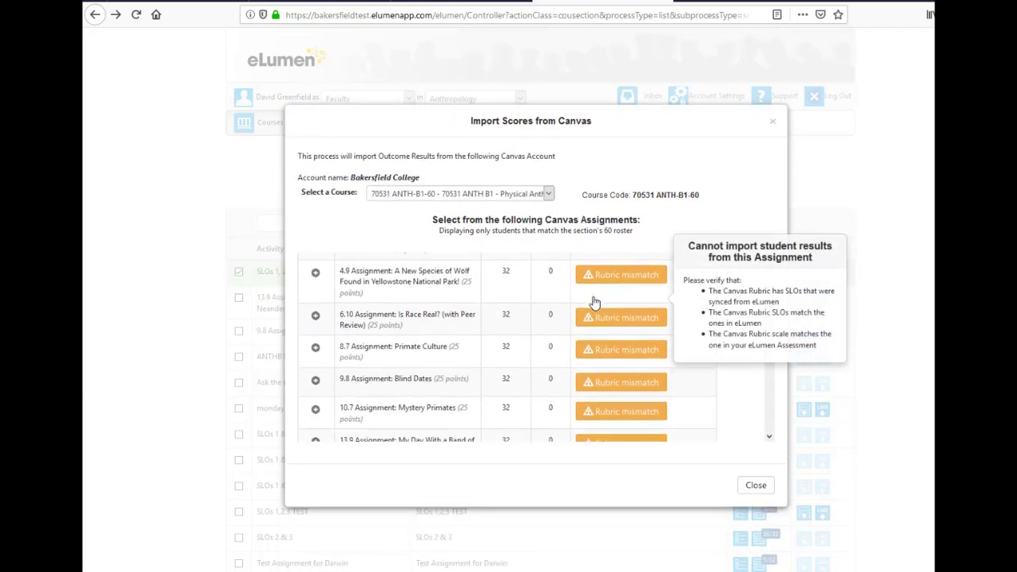
scroll(593, 301, "down", 2)
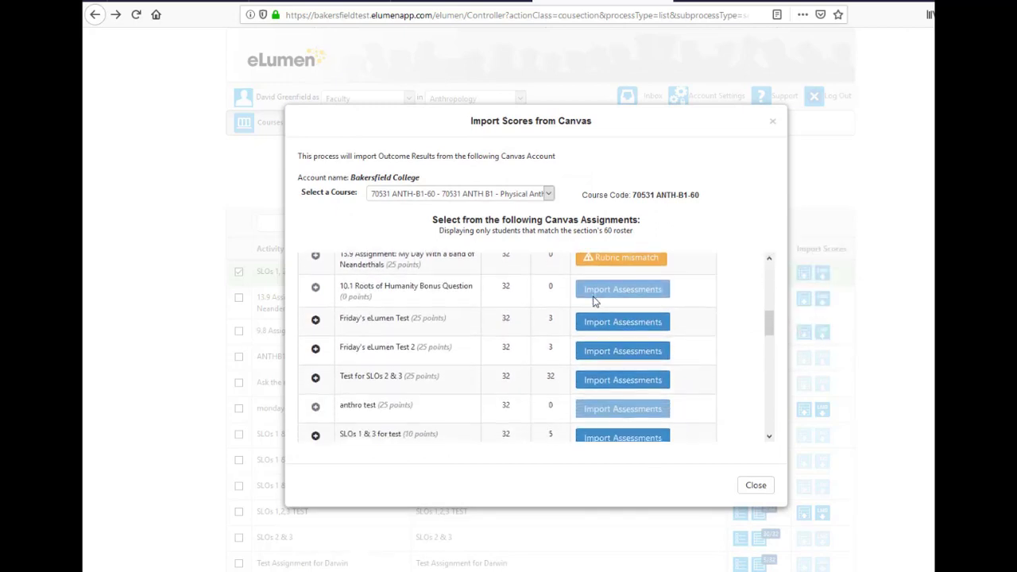
scroll(592, 300, "down", 4)
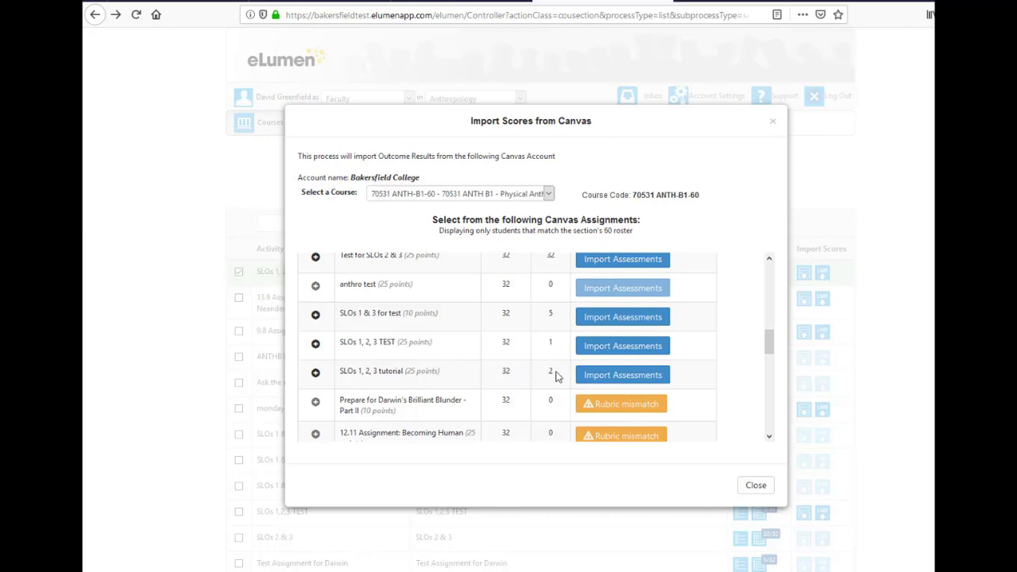
left_click(602, 381)
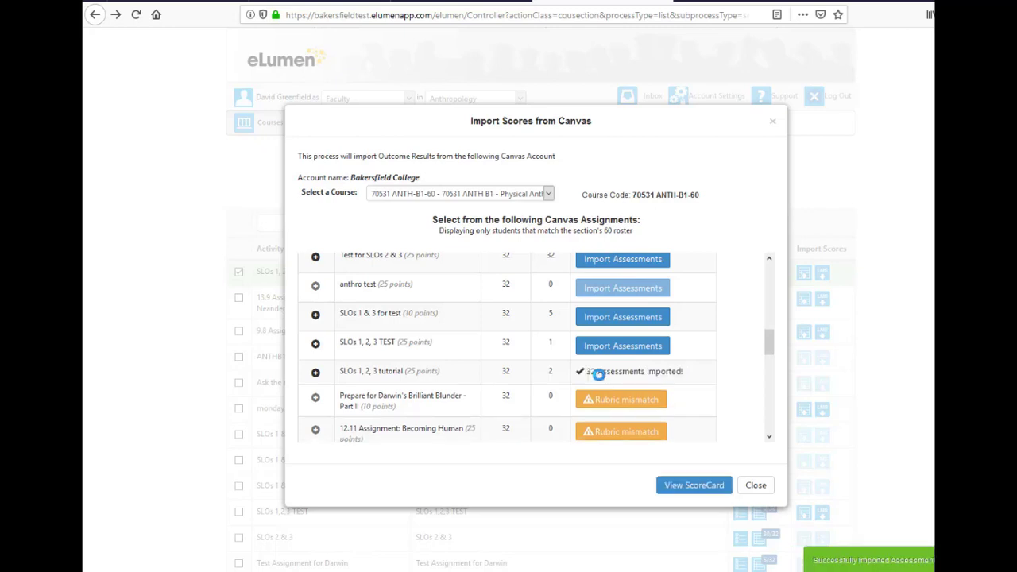
left_click(692, 488)
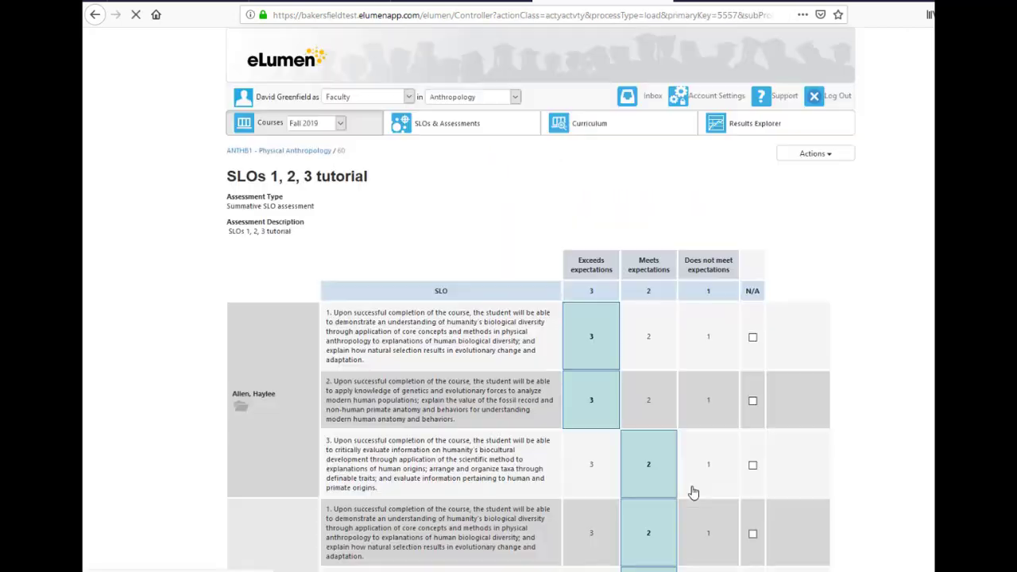